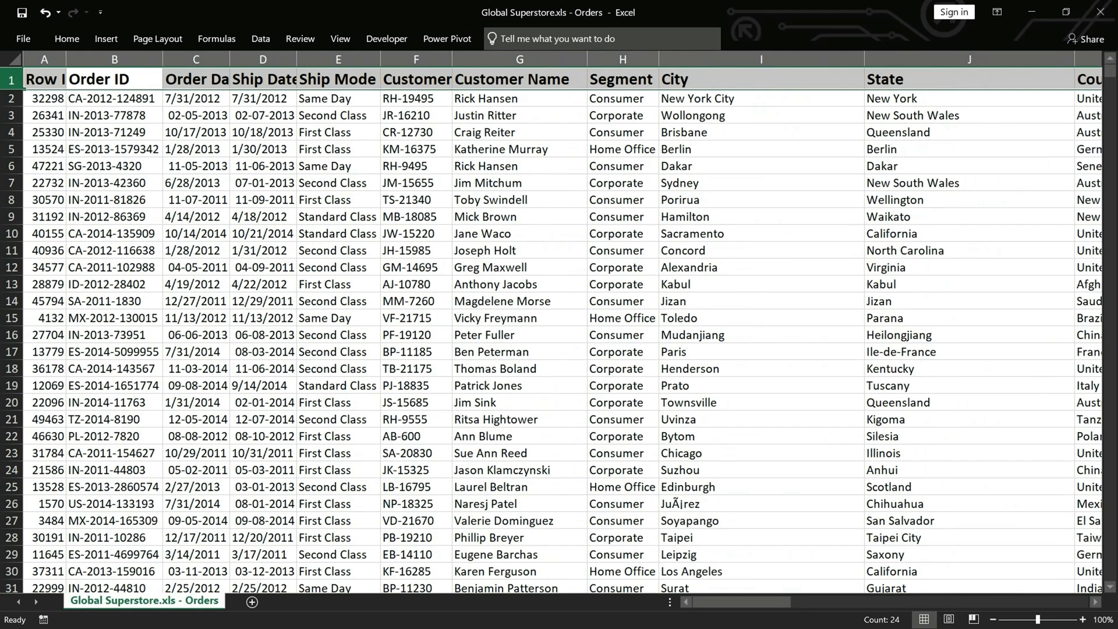
# Calculate the average of the Sales column in cell S51292, below the last record, using AVERAGE over S1:S51291
pyautogui.hscroll(6, 562, 323)
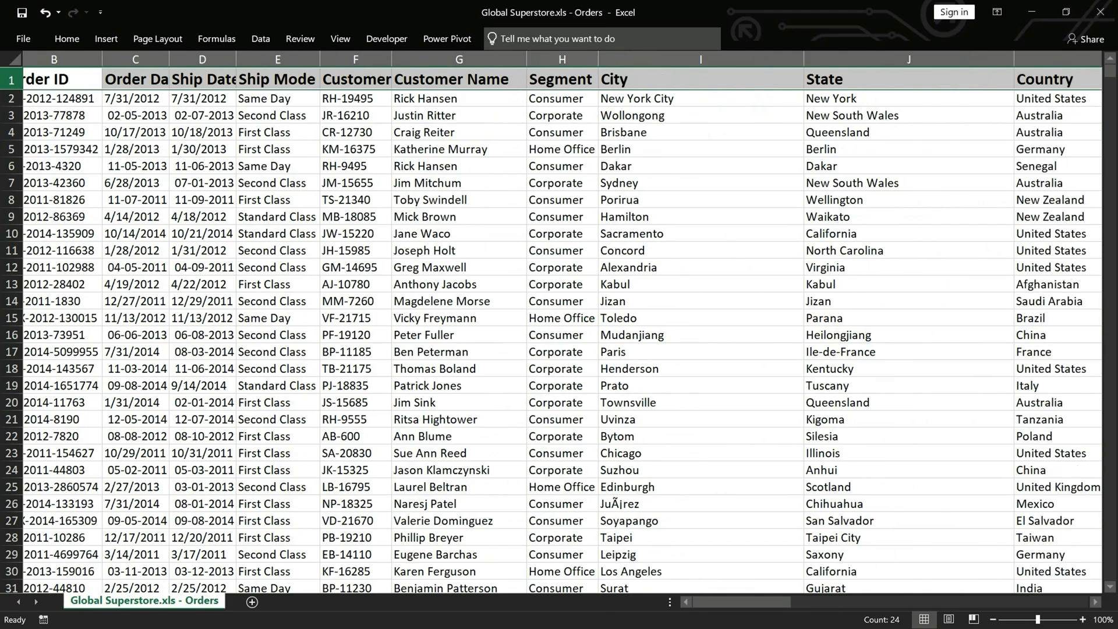
pyautogui.hscroll(10, 562, 324)
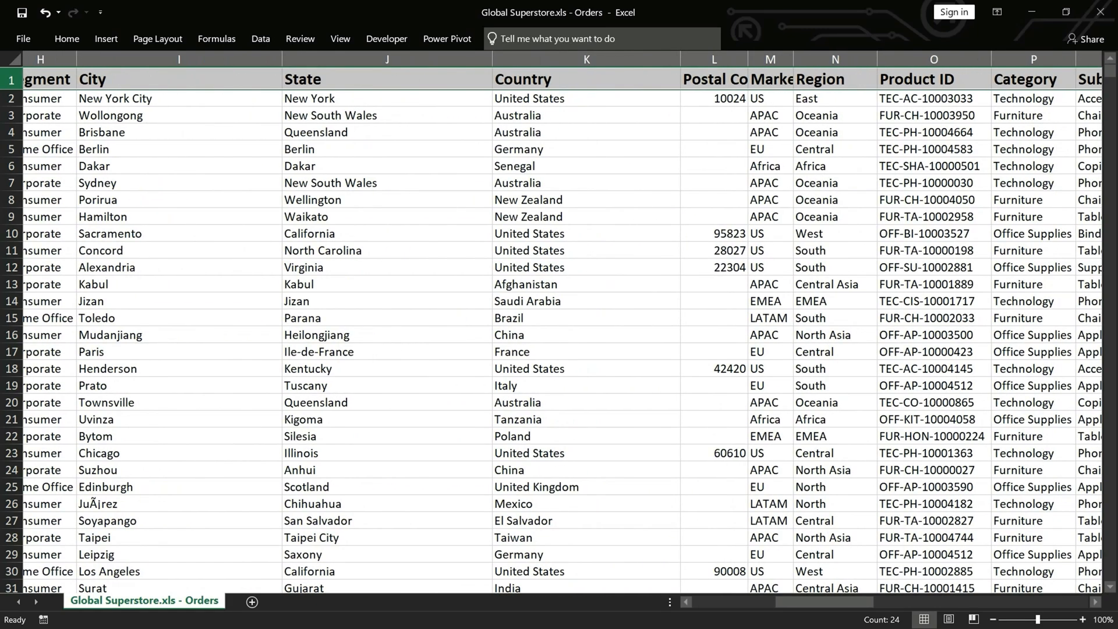
pyautogui.hscroll(-3, 563, 324)
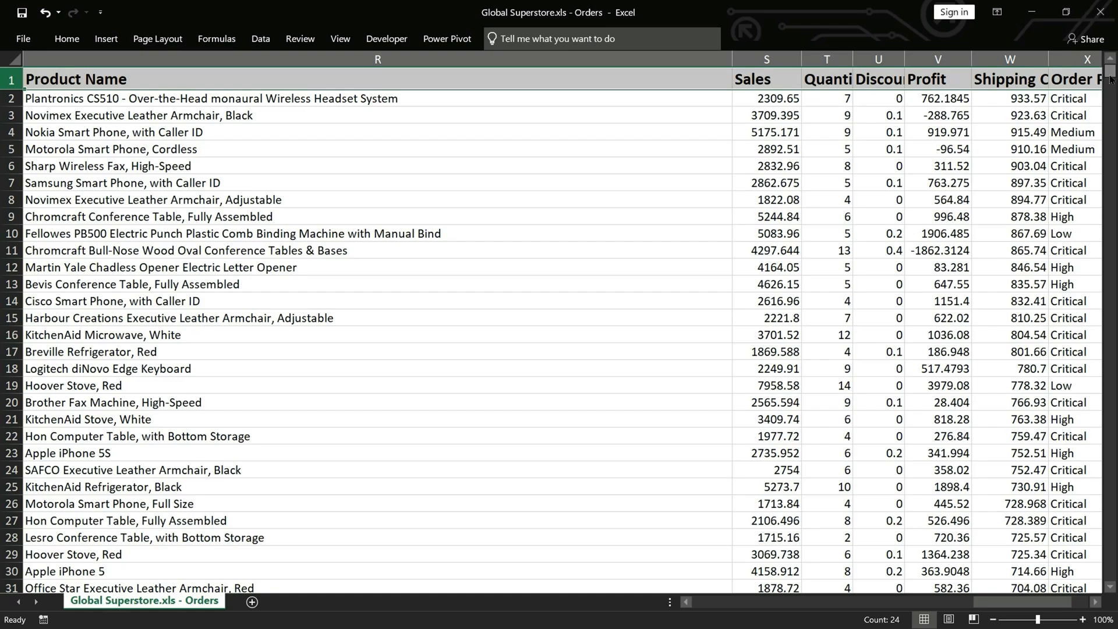
pyautogui.moveTo(1110, 71); pyautogui.dragTo(1110, 574)
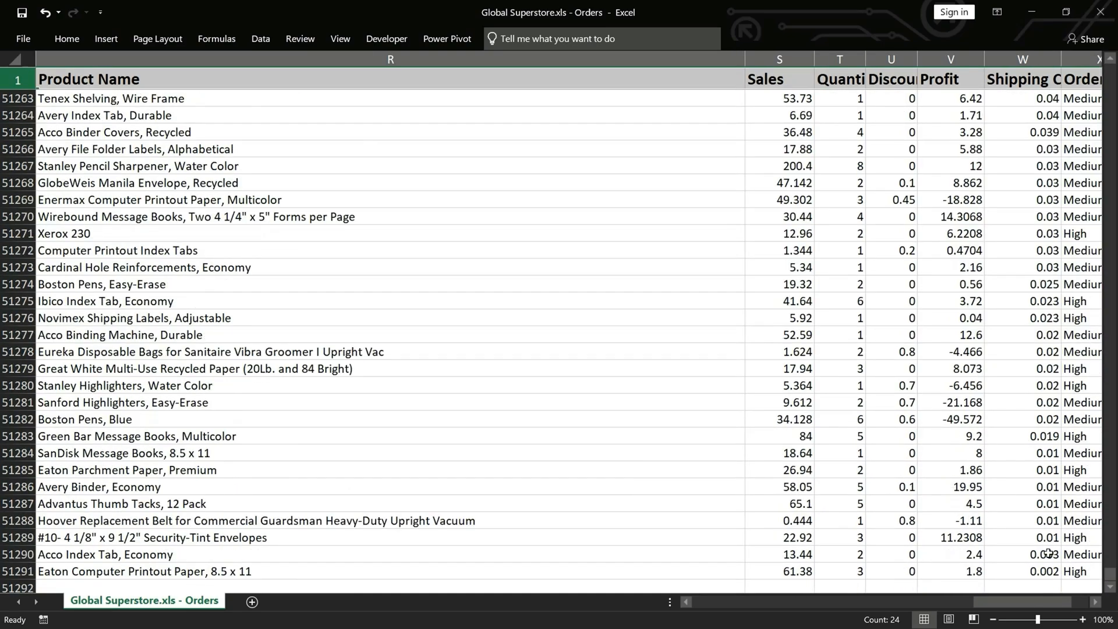
pyautogui.scroll(-3, 932, 504)
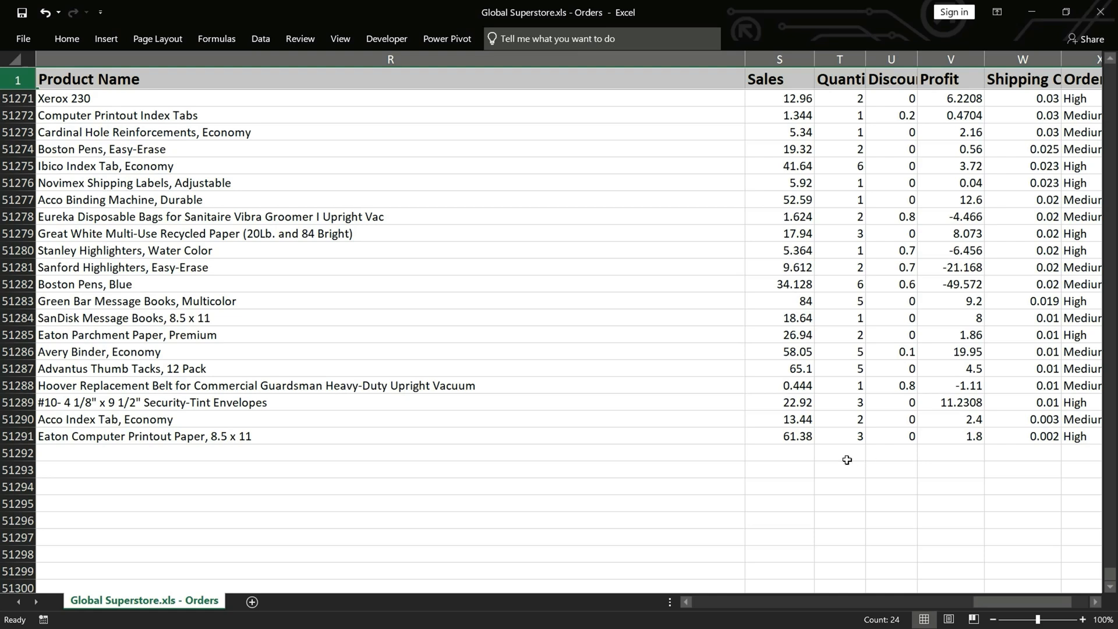
pyautogui.click(776, 455)
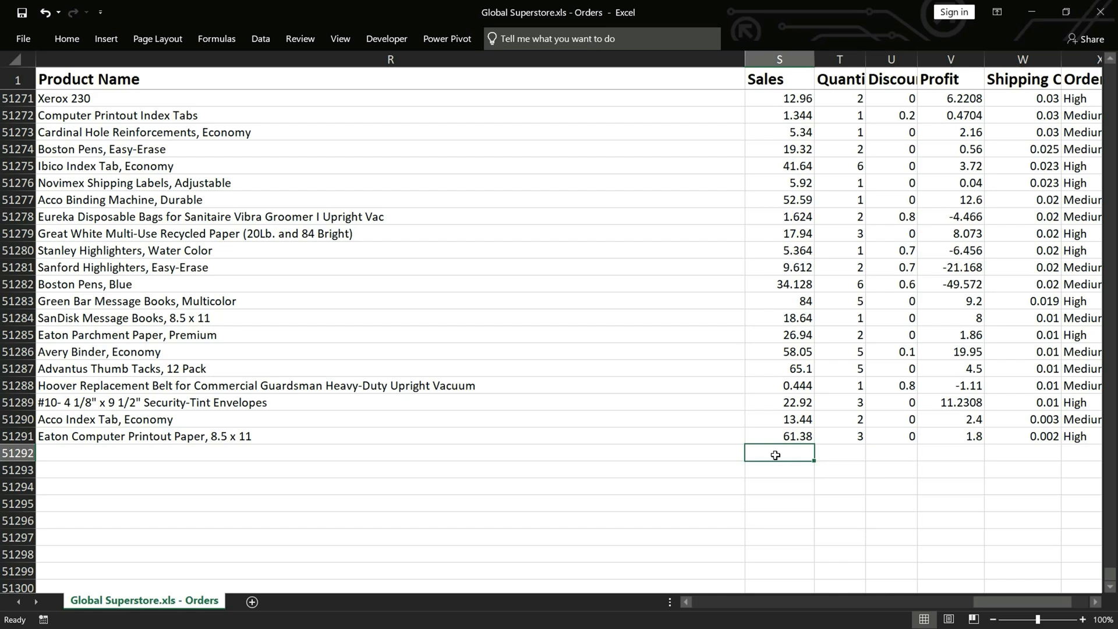
pyautogui.write('=')
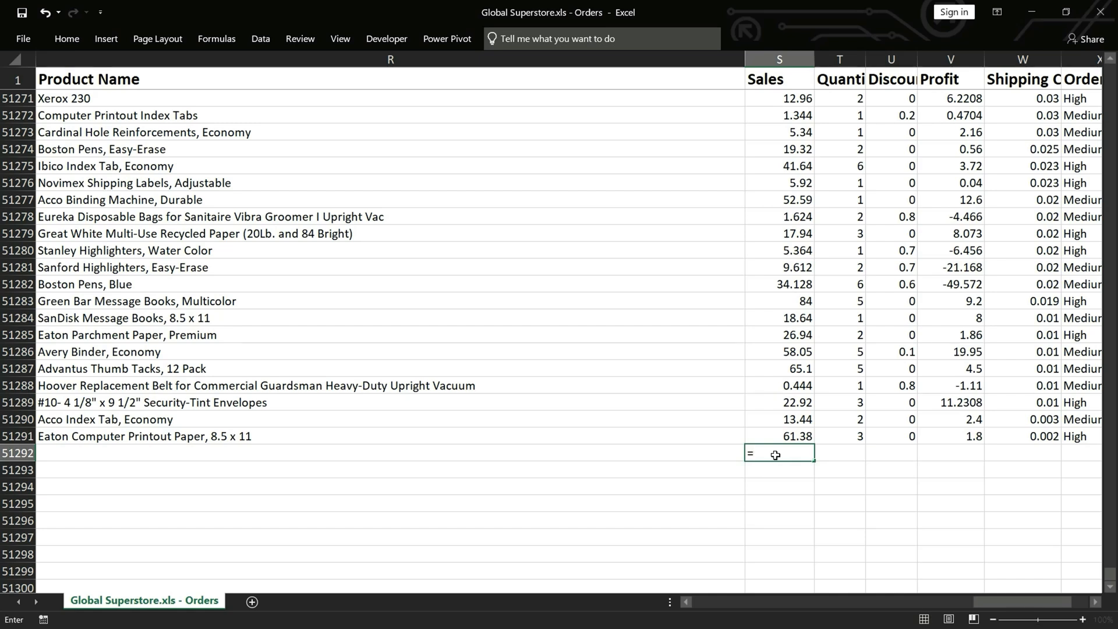
pyautogui.write('averag')
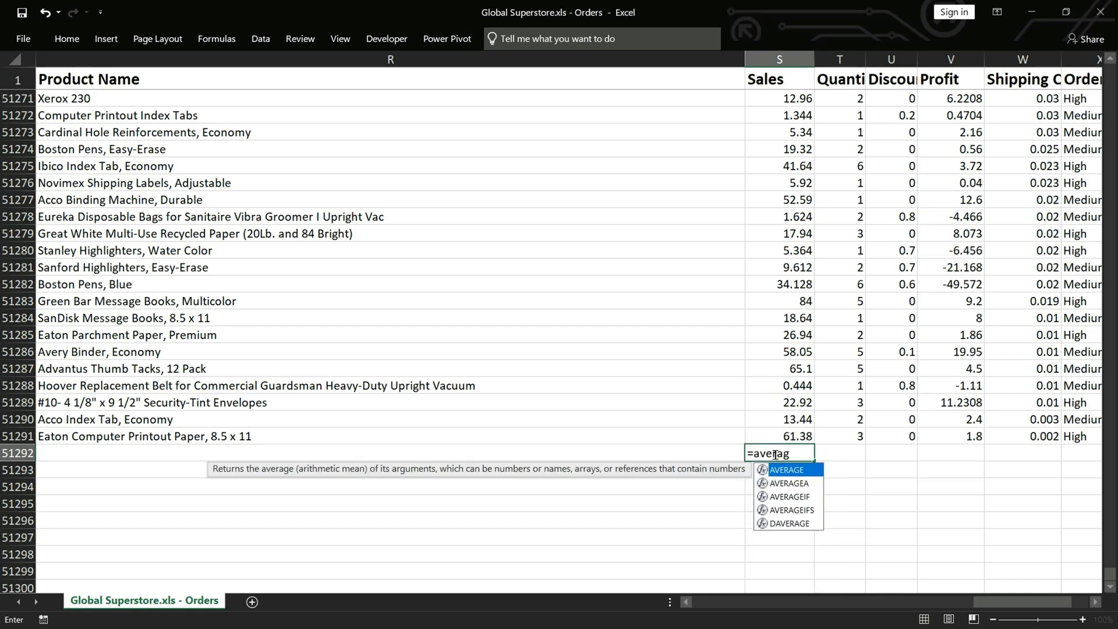
pyautogui.press('Tab')
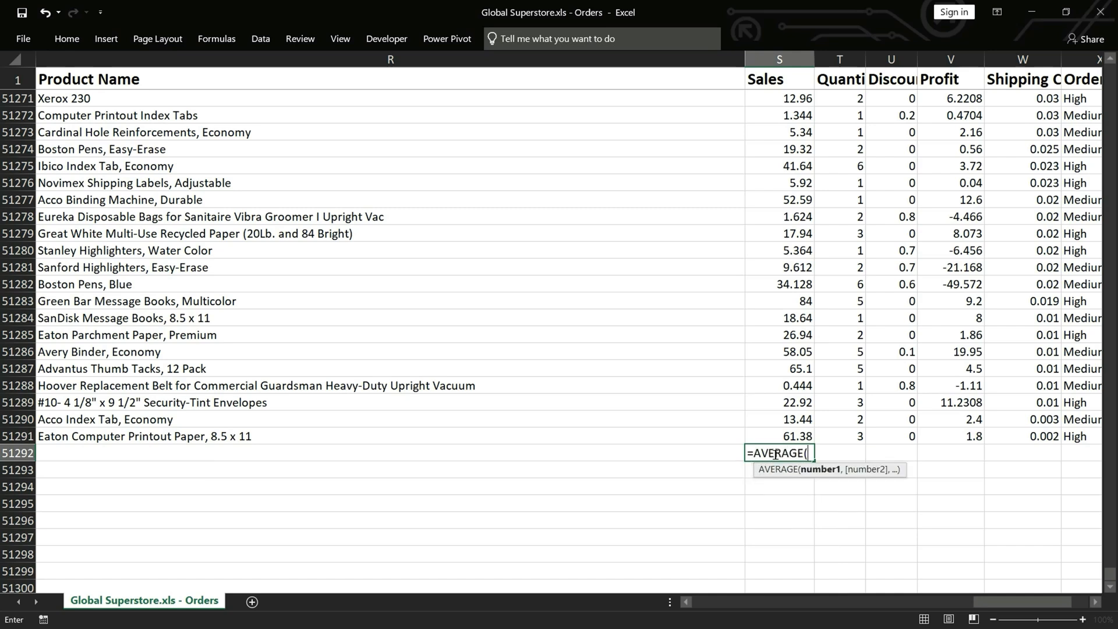
pyautogui.click(803, 438)
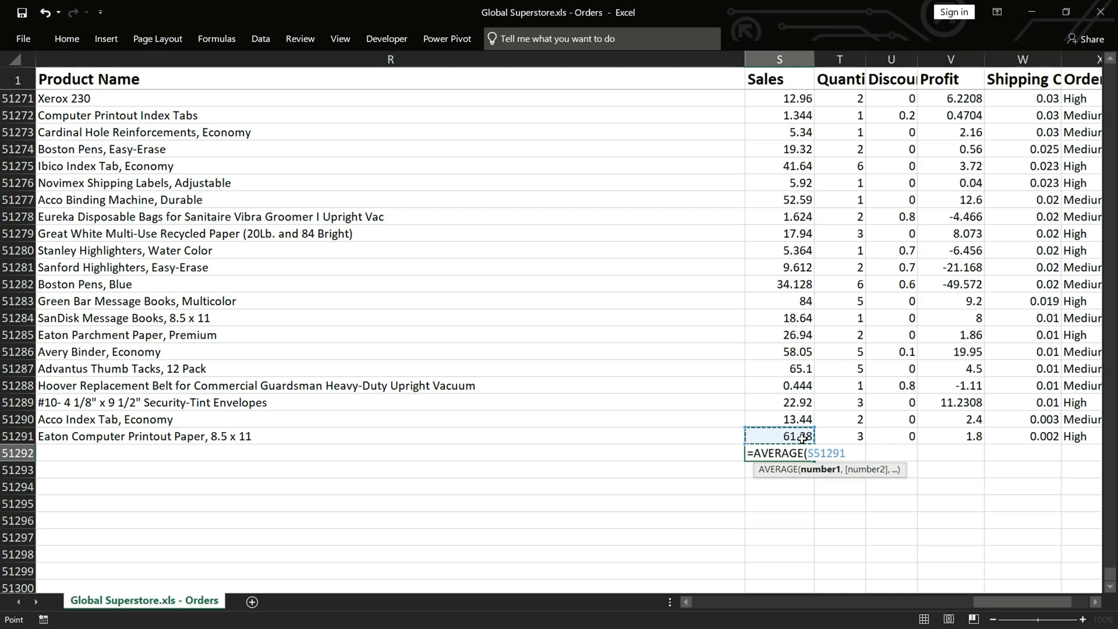
pyautogui.hotkey('ctrl', 'shift', 'Up')
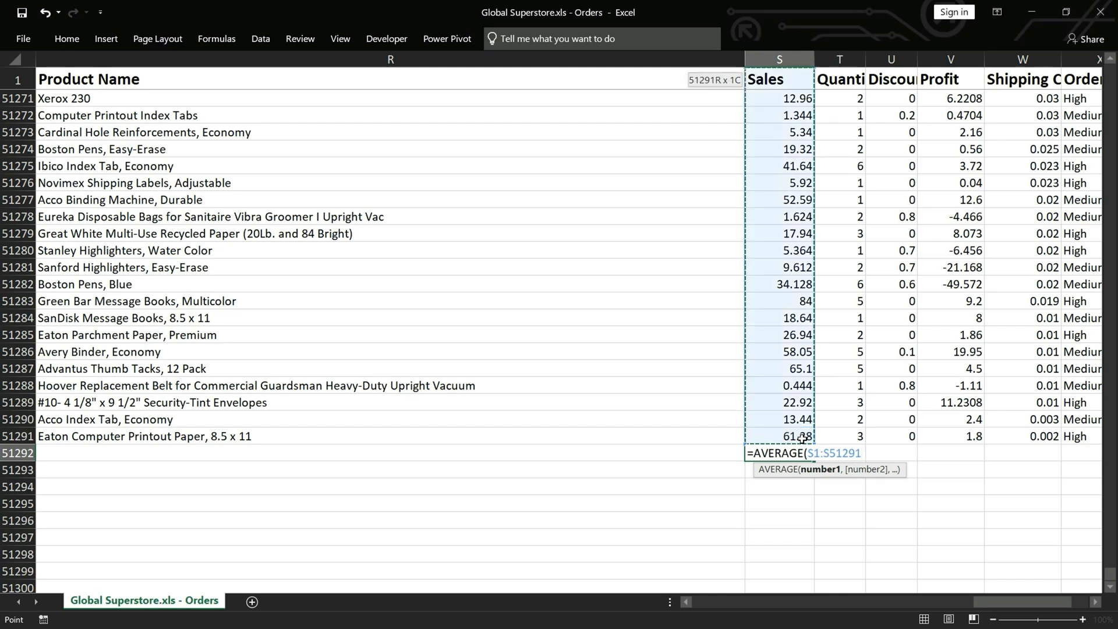
pyautogui.press('Return')
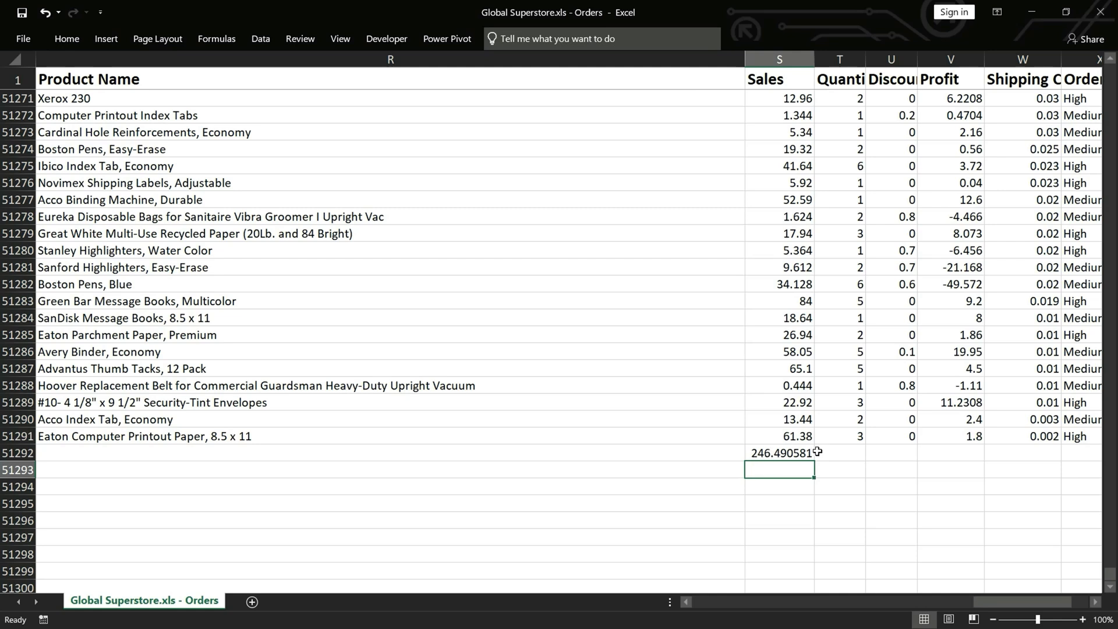
# Format the Sales average in S51292 as bold red with two decimals, and fill it across to the Quantity column
pyautogui.click(783, 454)
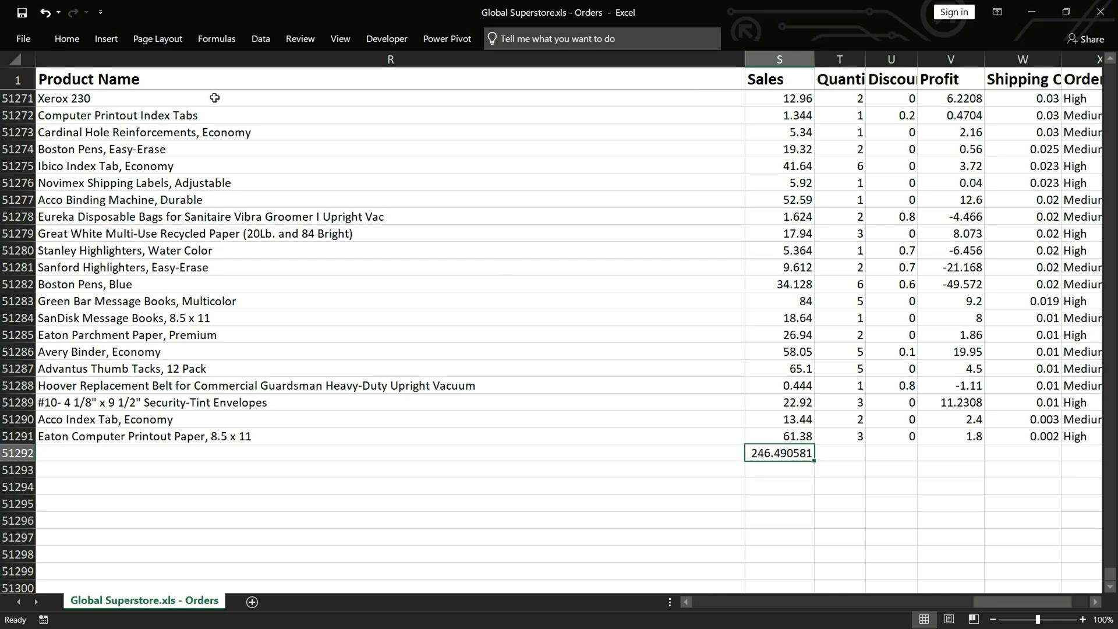
pyautogui.click(67, 38)
pyautogui.click(554, 92)
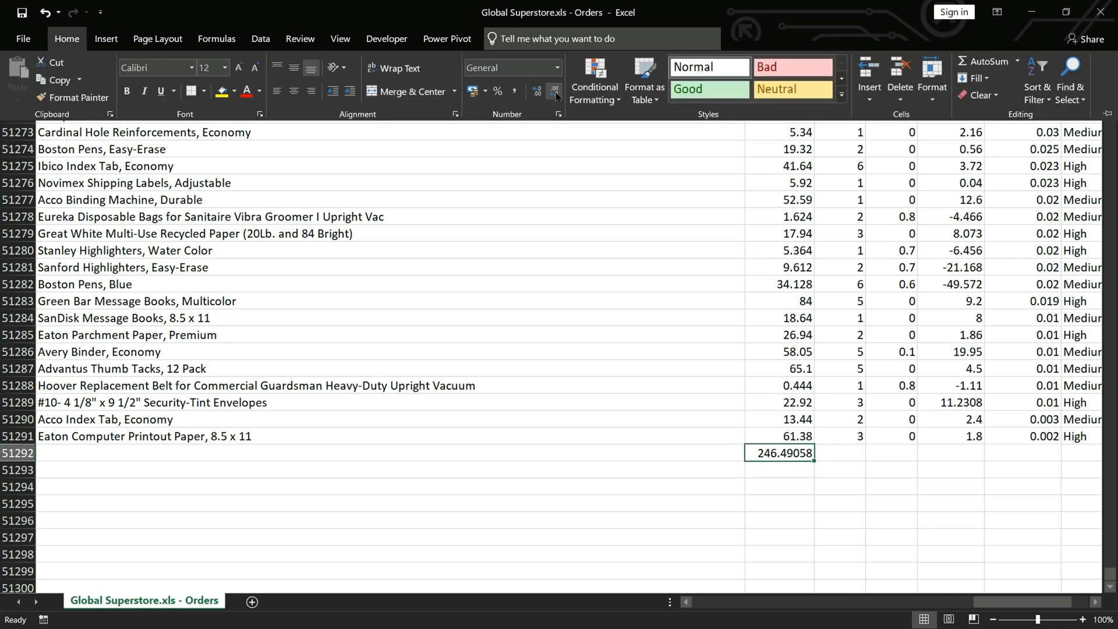
pyautogui.click(554, 92)
pyautogui.click(554, 91)
pyautogui.click(554, 91)
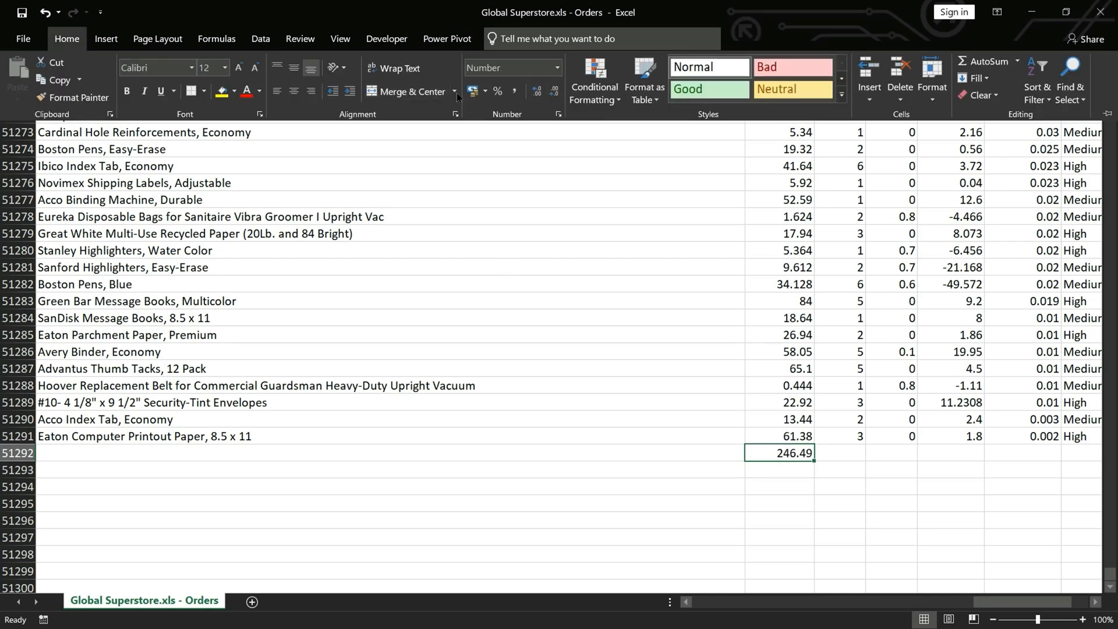
pyautogui.click(127, 91)
pyautogui.click(247, 97)
pyautogui.click(790, 456)
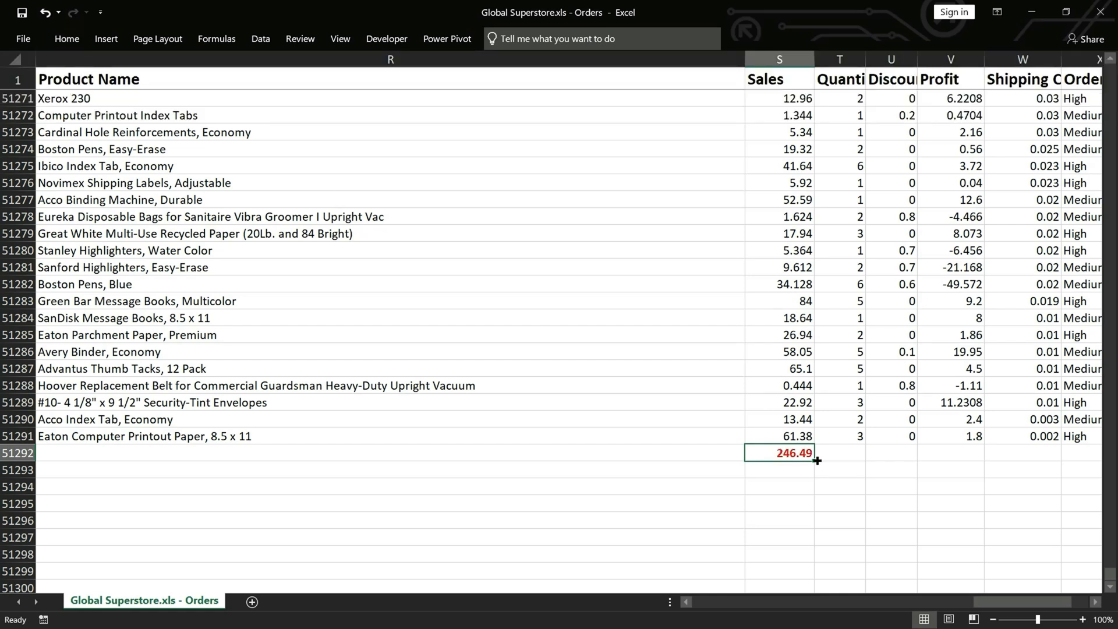
pyautogui.moveTo(813, 461); pyautogui.dragTo(860, 460)
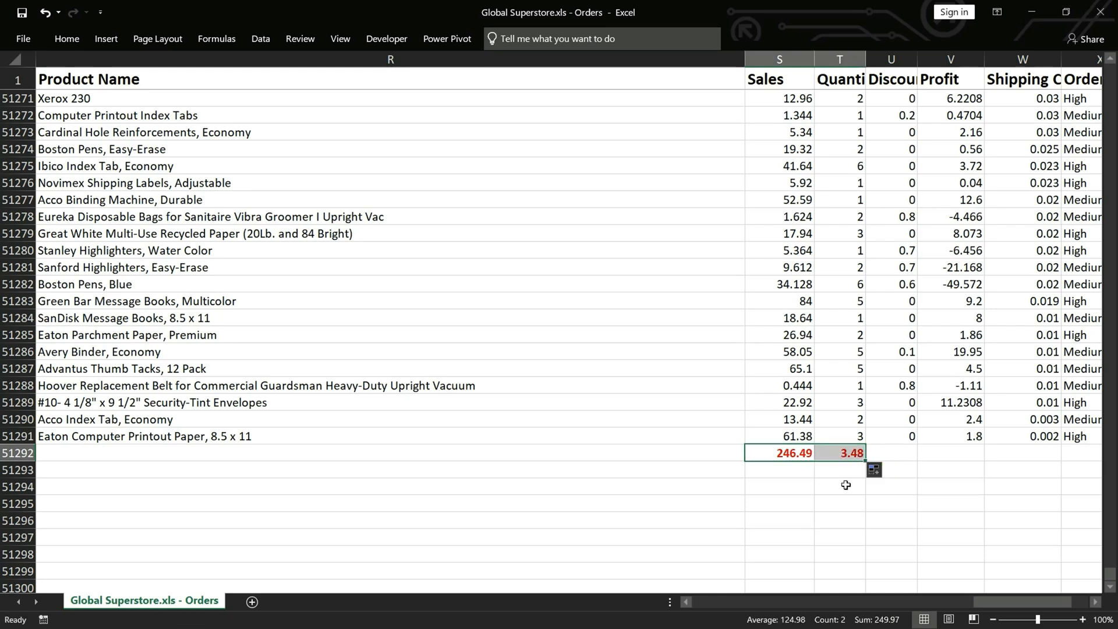
# Calculate the median of the Sales column in cell S51293 using MEDIAN over S1:S51291
pyautogui.click(791, 470)
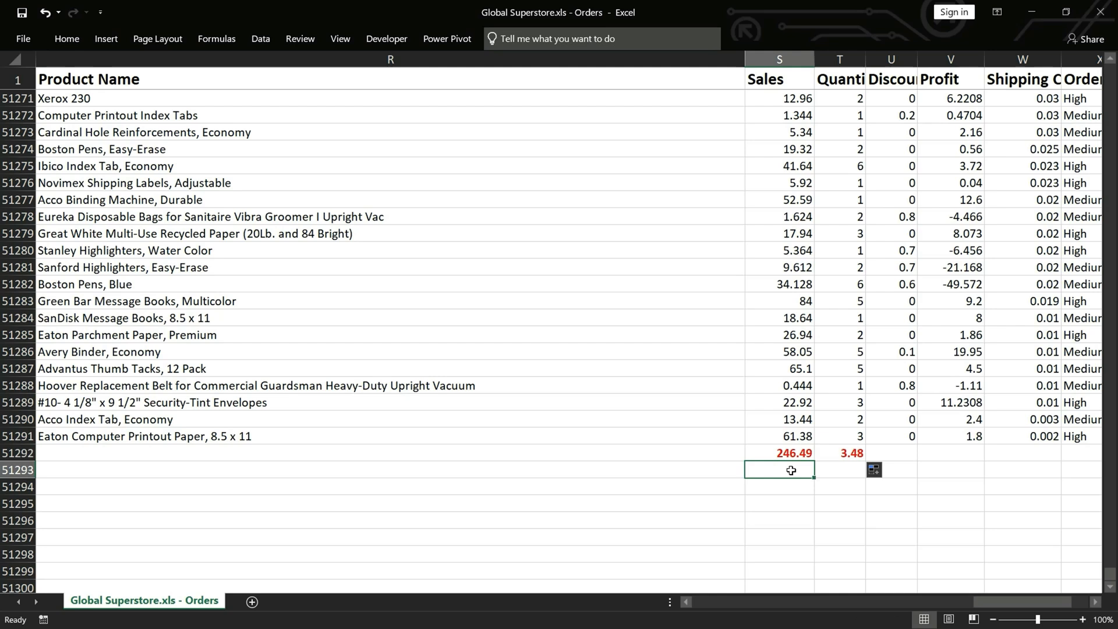
pyautogui.write('=med')
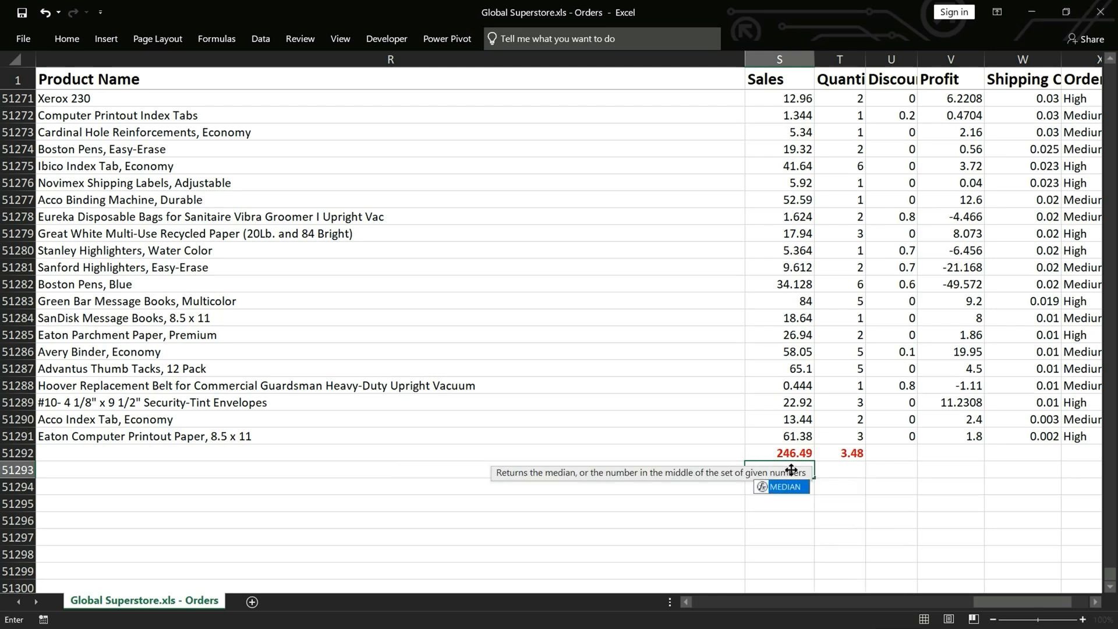
pyautogui.press('Tab')
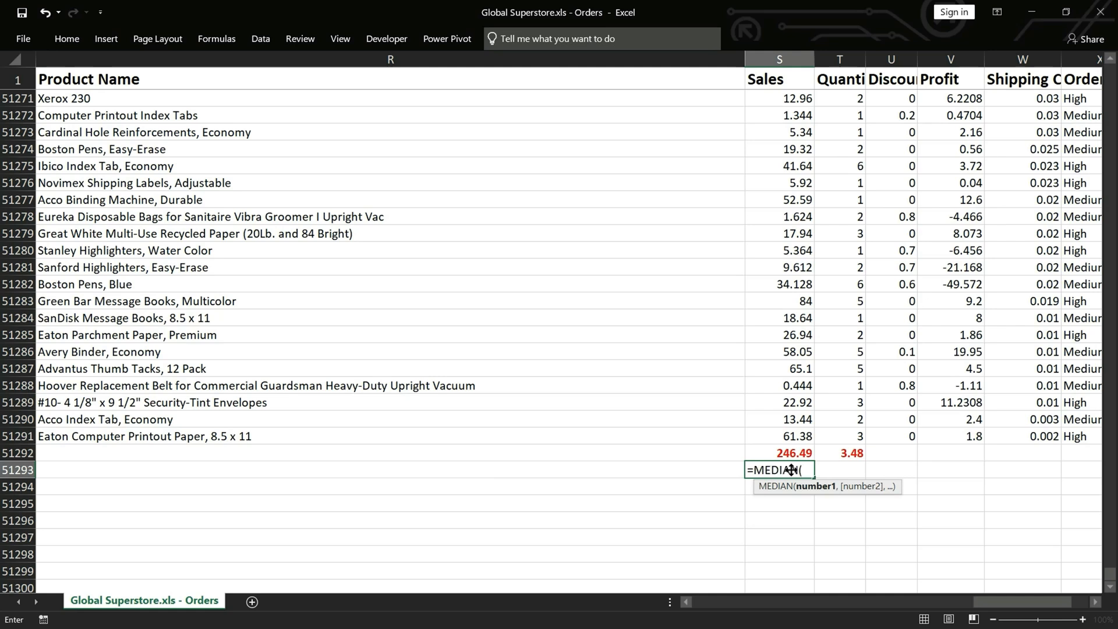
pyautogui.click(790, 437)
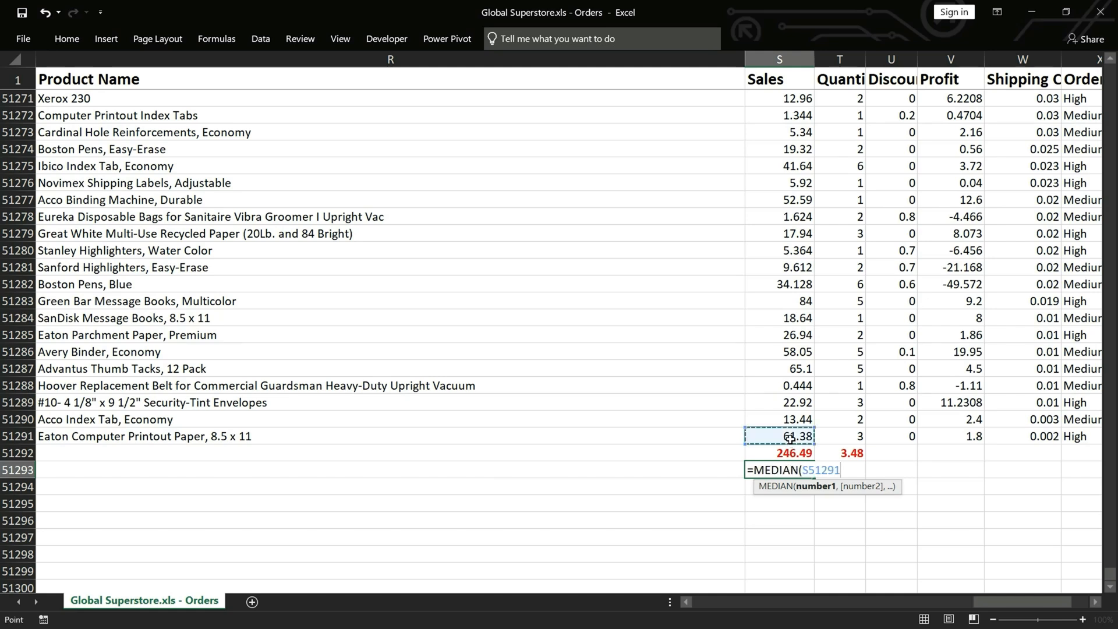
pyautogui.hotkey('ctrl', 'shift', 'Up')
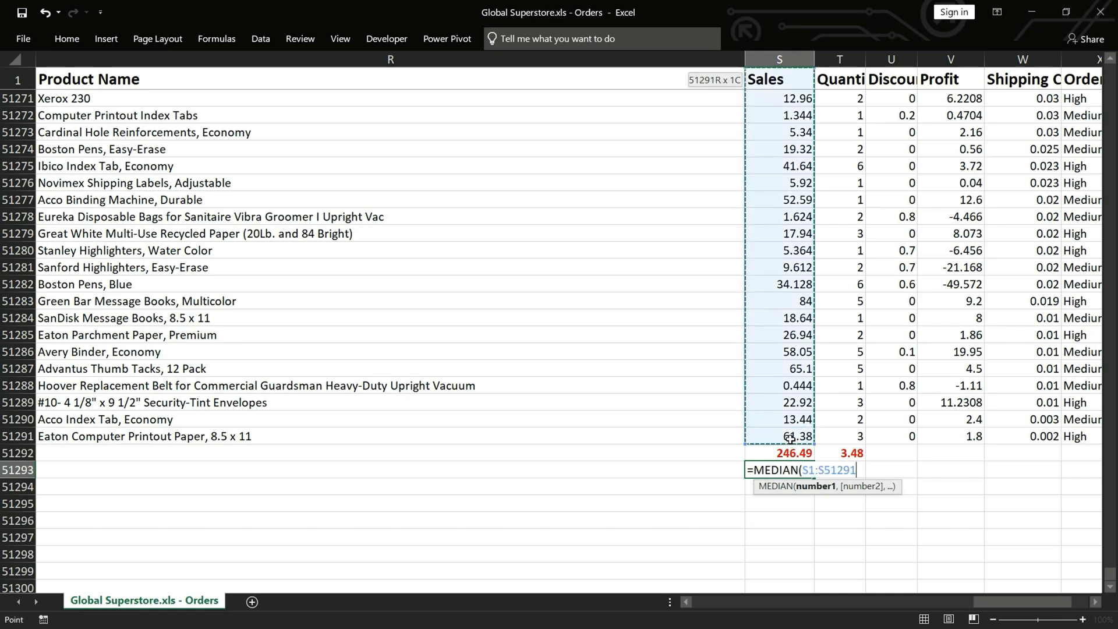
pyautogui.press('Return')
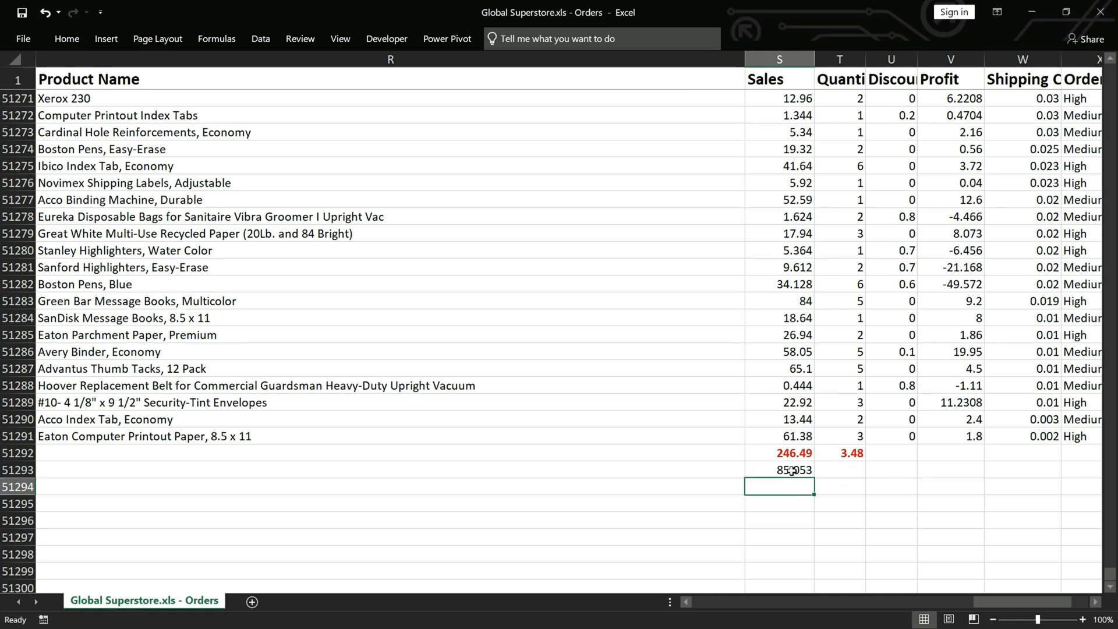
# Fill the Sales median across to the Quantity column in T51293 and make both medians bold red
pyautogui.click(792, 470)
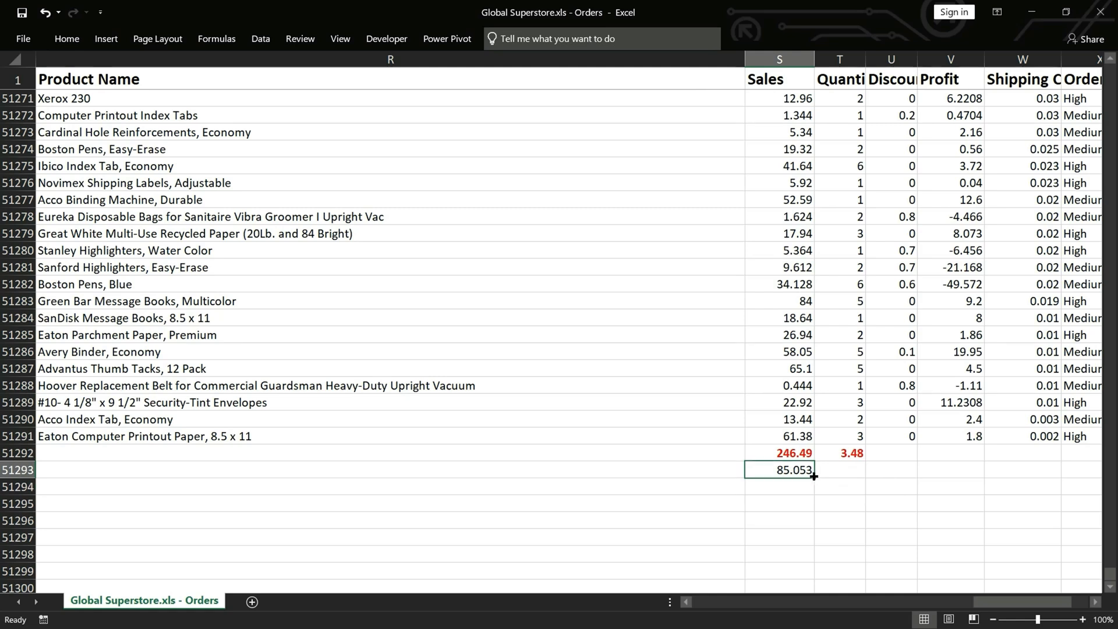
pyautogui.moveTo(814, 477); pyautogui.dragTo(853, 476)
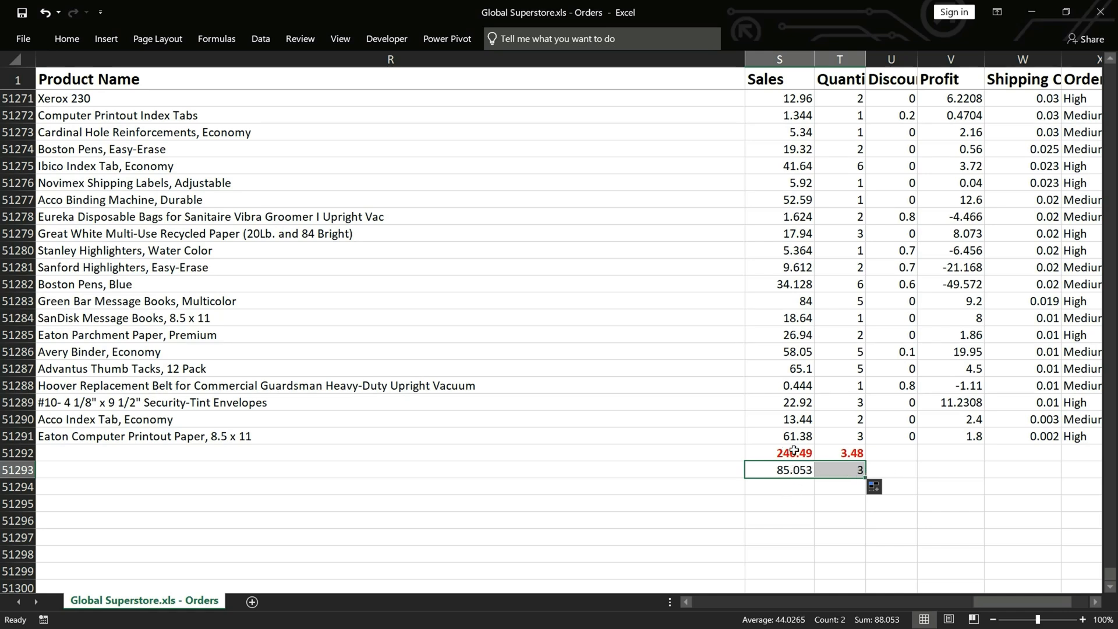
pyautogui.click(66, 44)
pyautogui.click(247, 90)
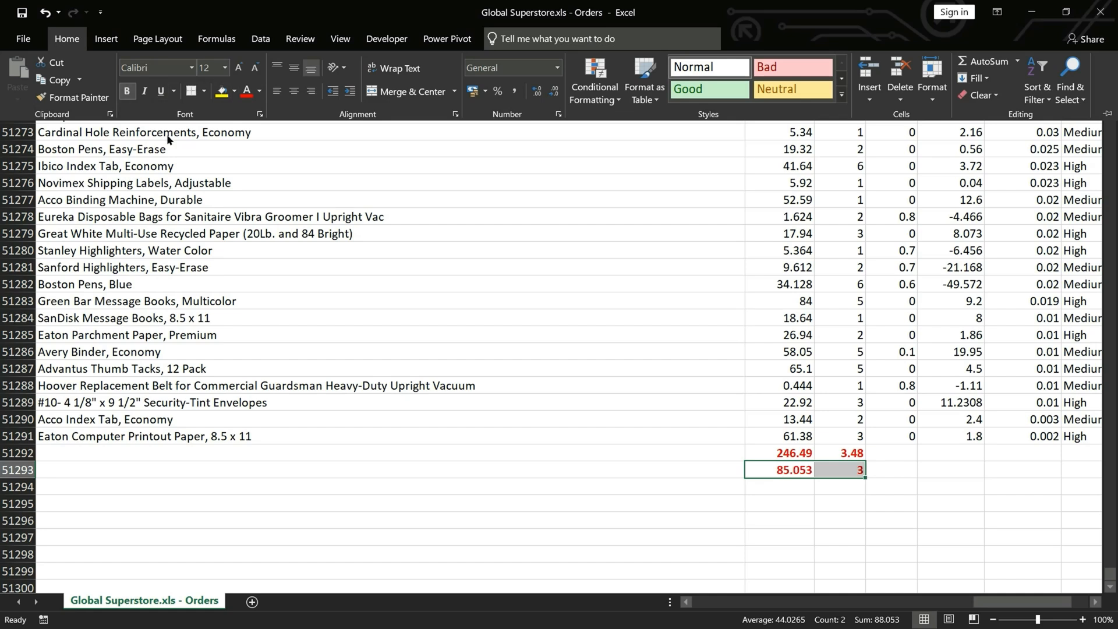
pyautogui.click(777, 483)
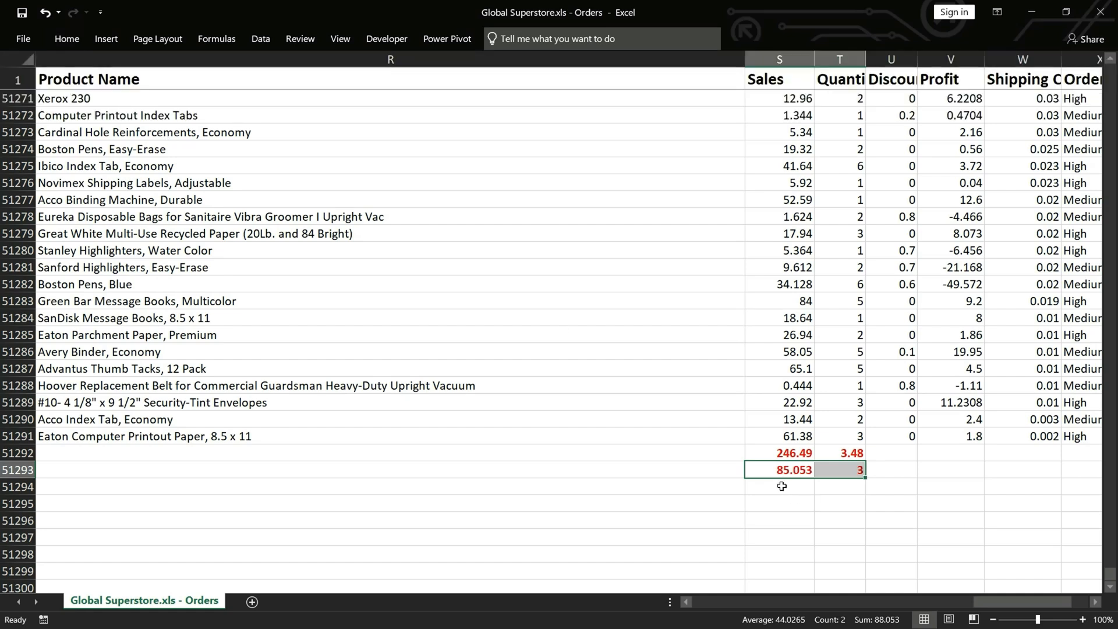
# Calculate the maximum of the Sales column in cell S51294 using MAX over the data from row 1 to 51291
pyautogui.click(787, 489)
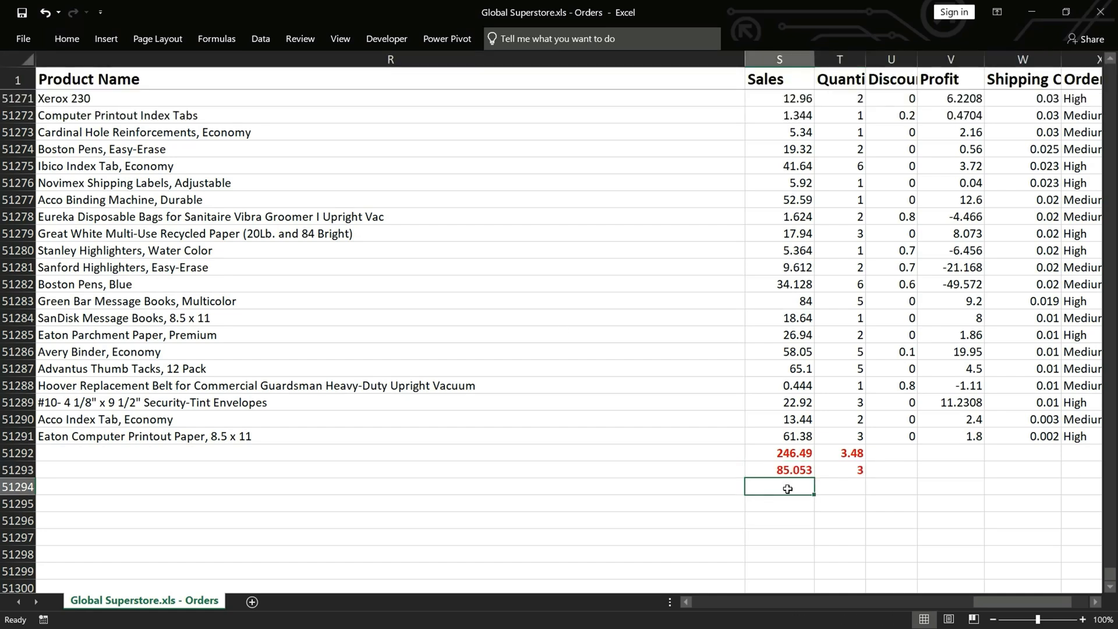
pyautogui.write('=max')
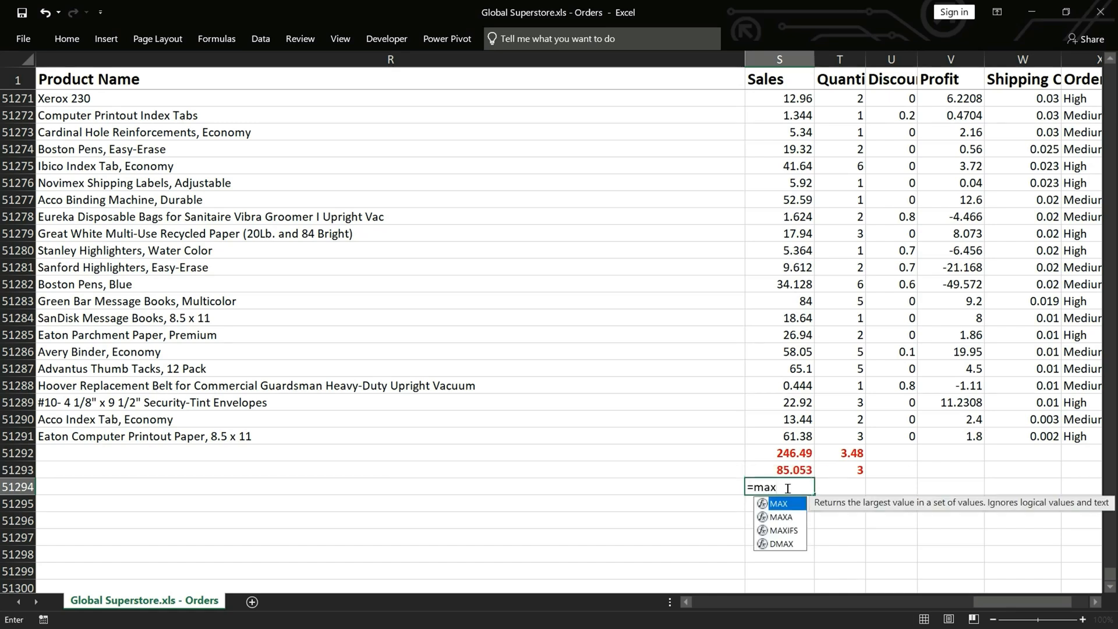
pyautogui.press('Tab')
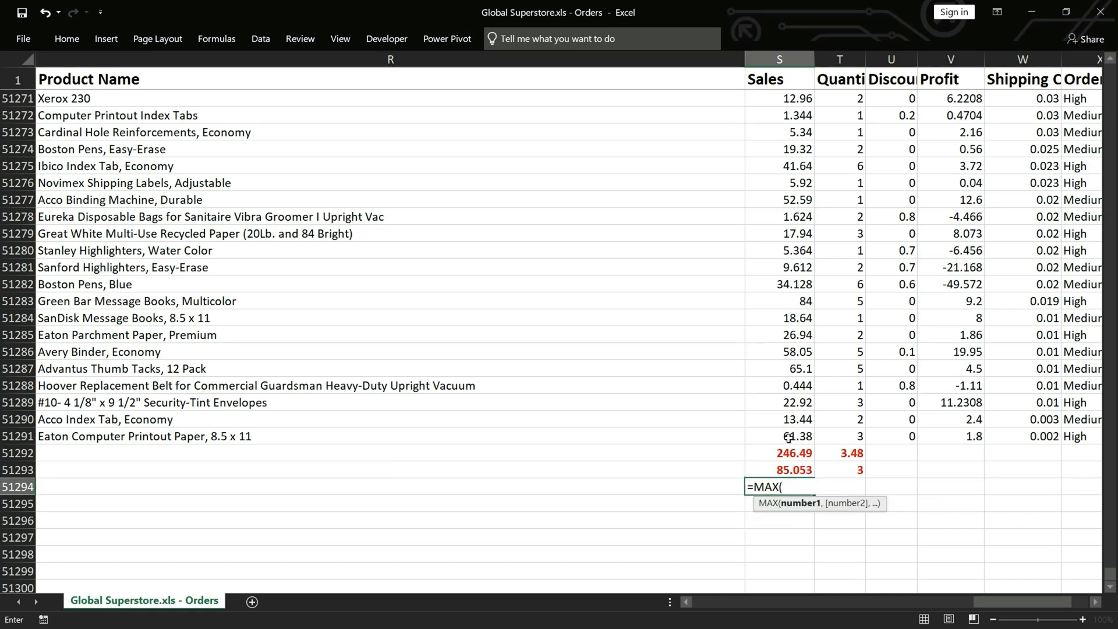
pyautogui.click(789, 438)
pyautogui.hotkey('ctrl', 'shift', 'Up')
pyautogui.press('Return')
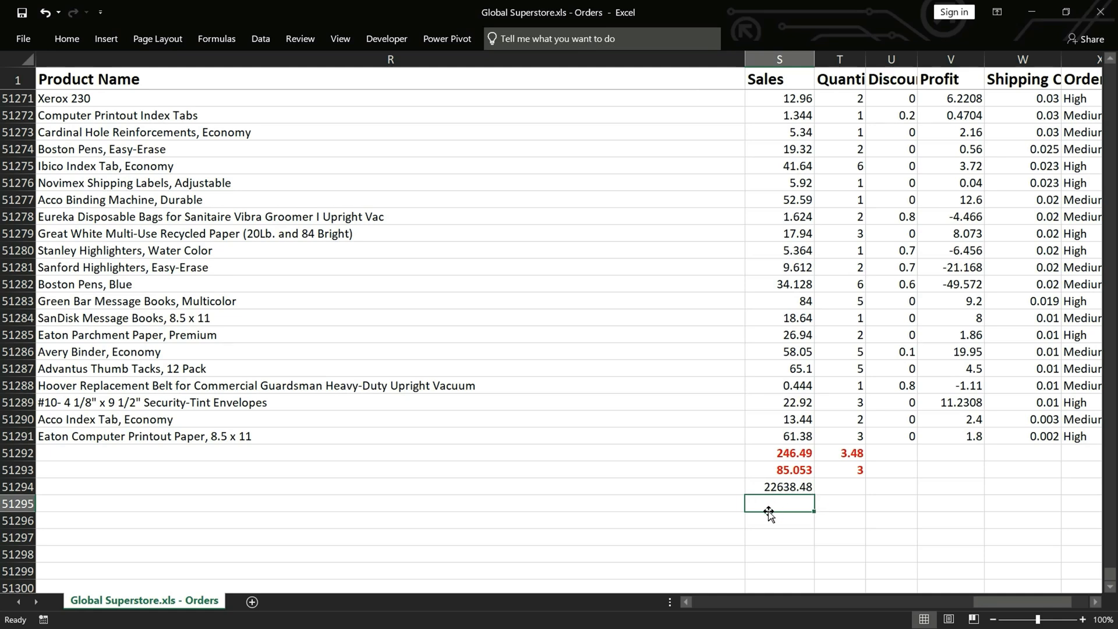
# Calculate the minimum of the Sales column in cell S51295 using MIN over S1:S51291
pyautogui.write('=min')
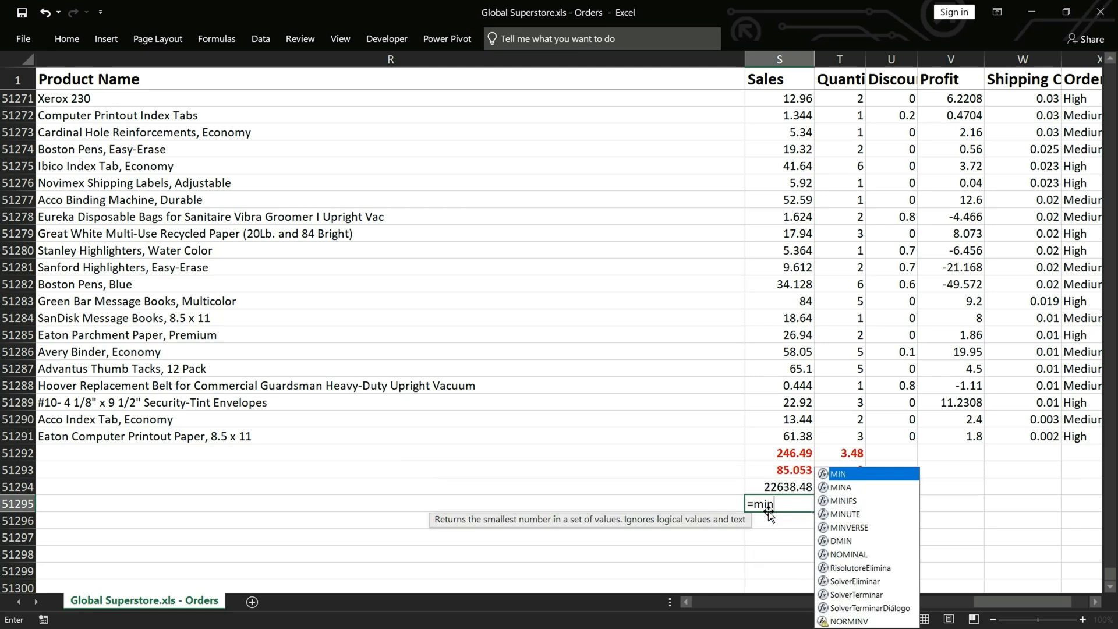
pyautogui.press('Tab')
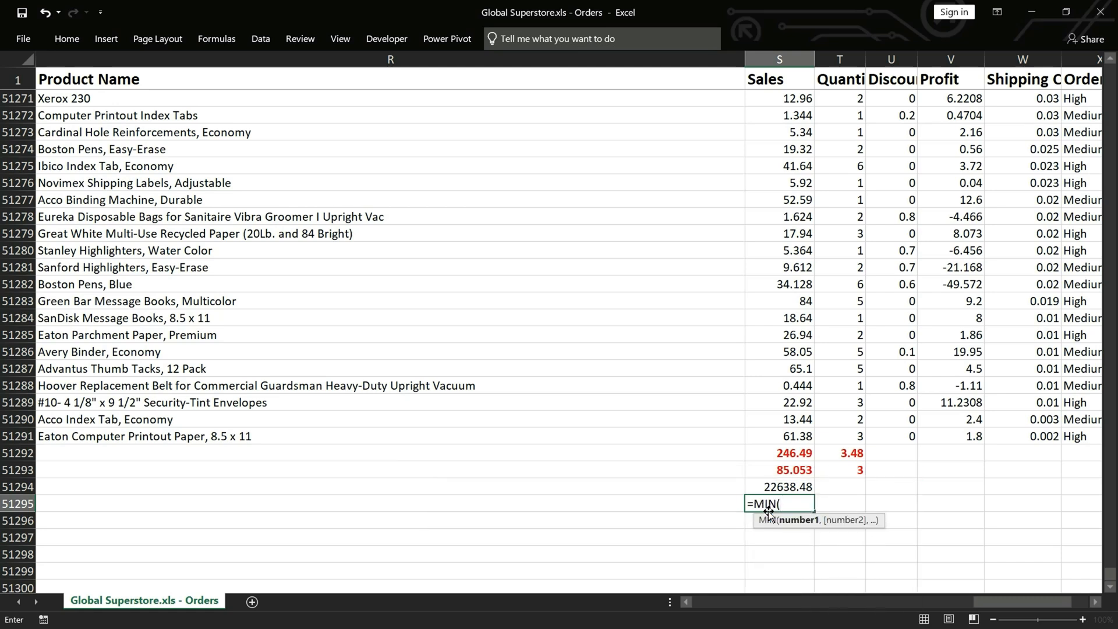
pyautogui.click(789, 437)
pyautogui.hotkey('ctrl', 'shift', 'Up')
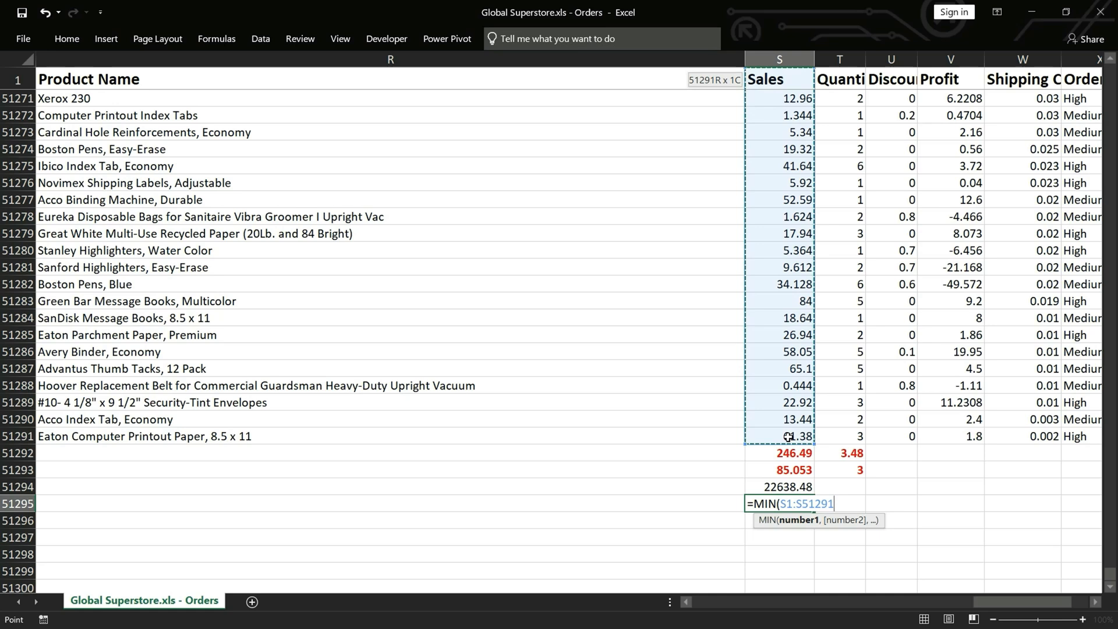
pyautogui.press('Return')
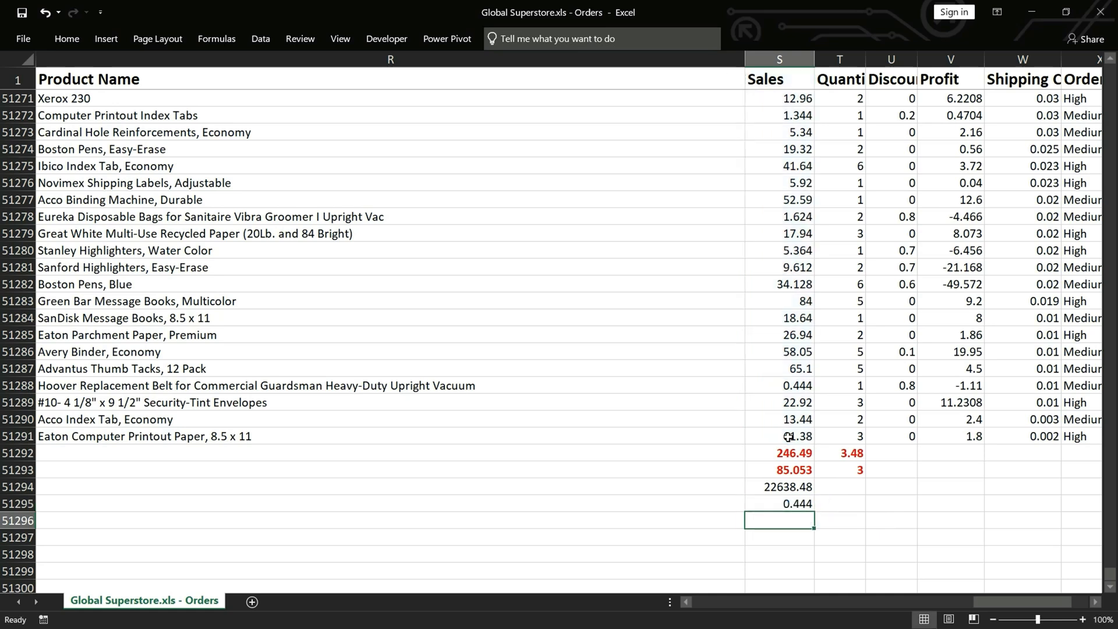
# Fill the Sales maximum and minimum formulas across to the Quantity column in T51294 and T51295
pyautogui.click(798, 486)
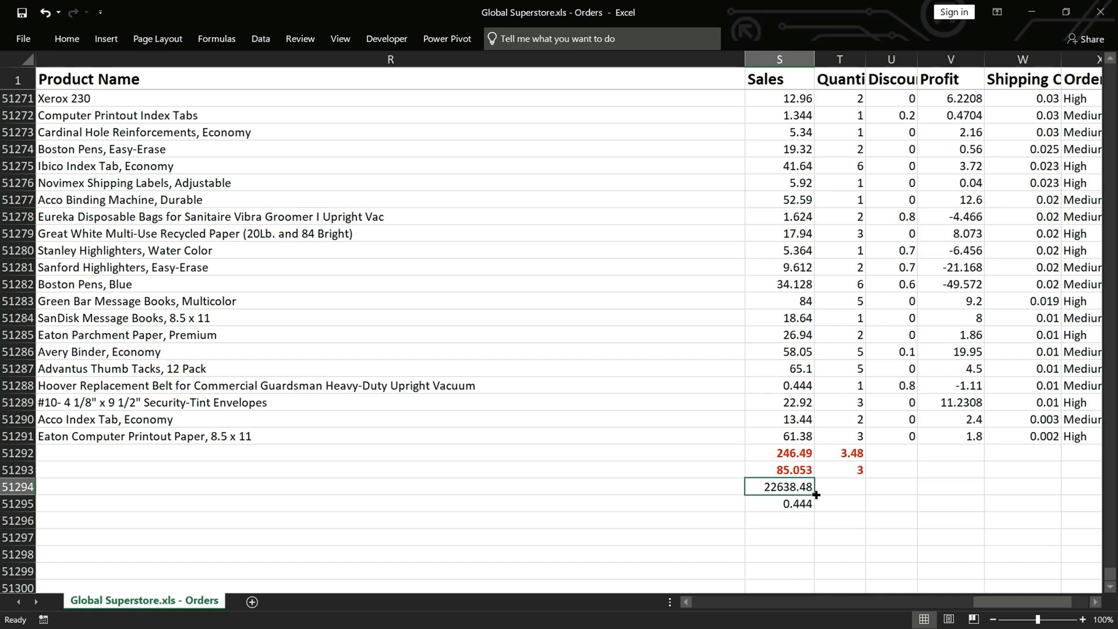
pyautogui.moveTo(816, 495); pyautogui.dragTo(859, 493)
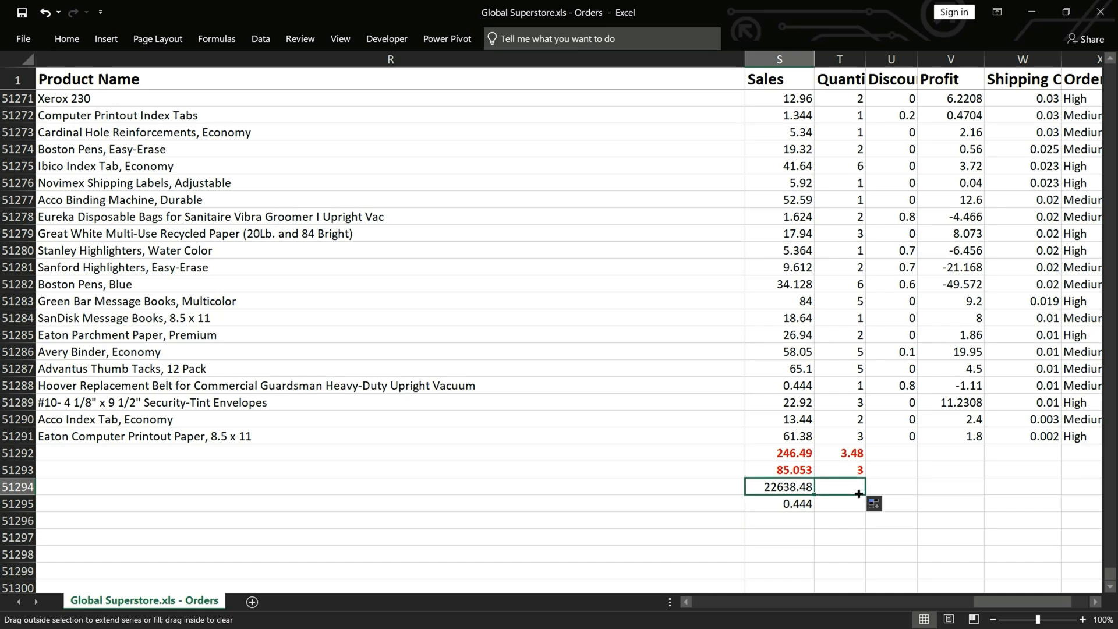
pyautogui.click(793, 507)
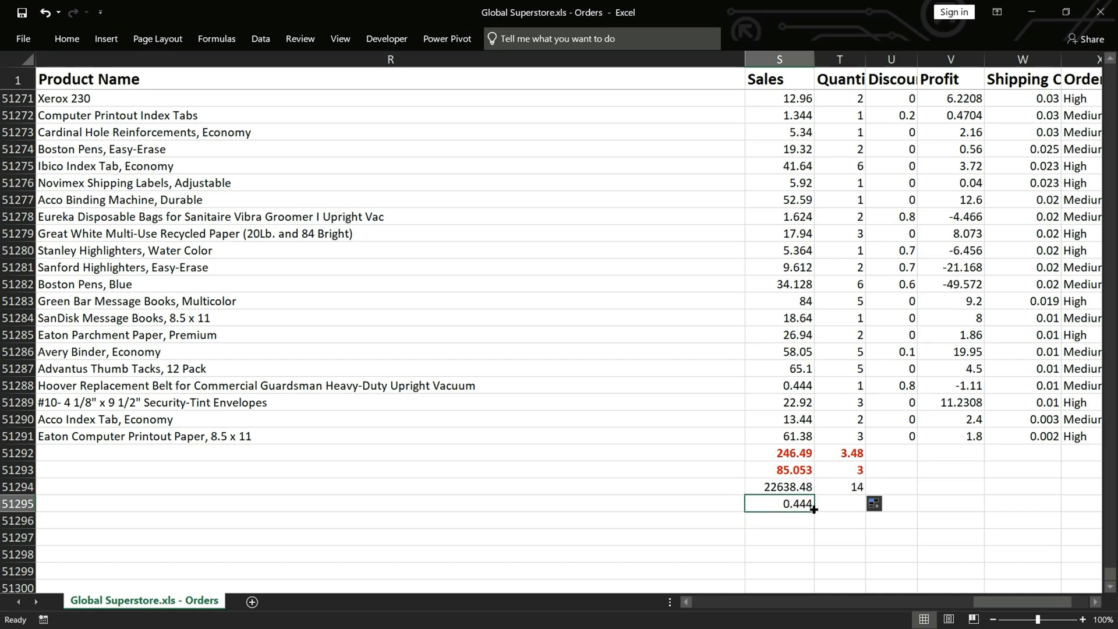
pyautogui.moveTo(814, 510); pyautogui.dragTo(859, 507)
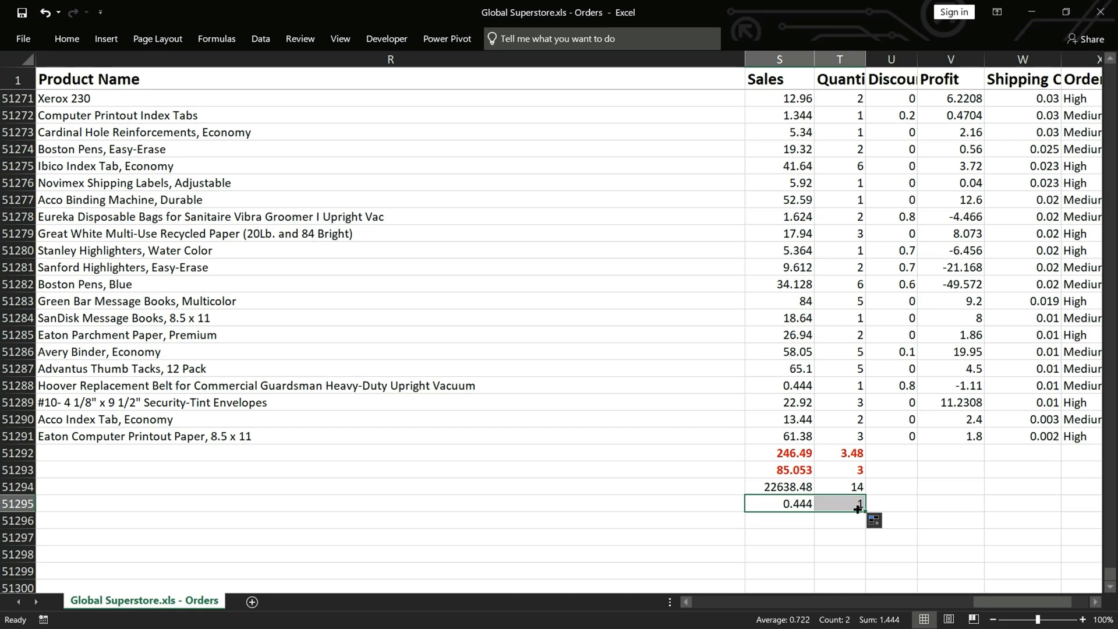
# Calculate the Sales mode in S51297 using MODE.SNGL over S1:S51291 and fill it across to T51297 for Quantity
pyautogui.click(794, 531)
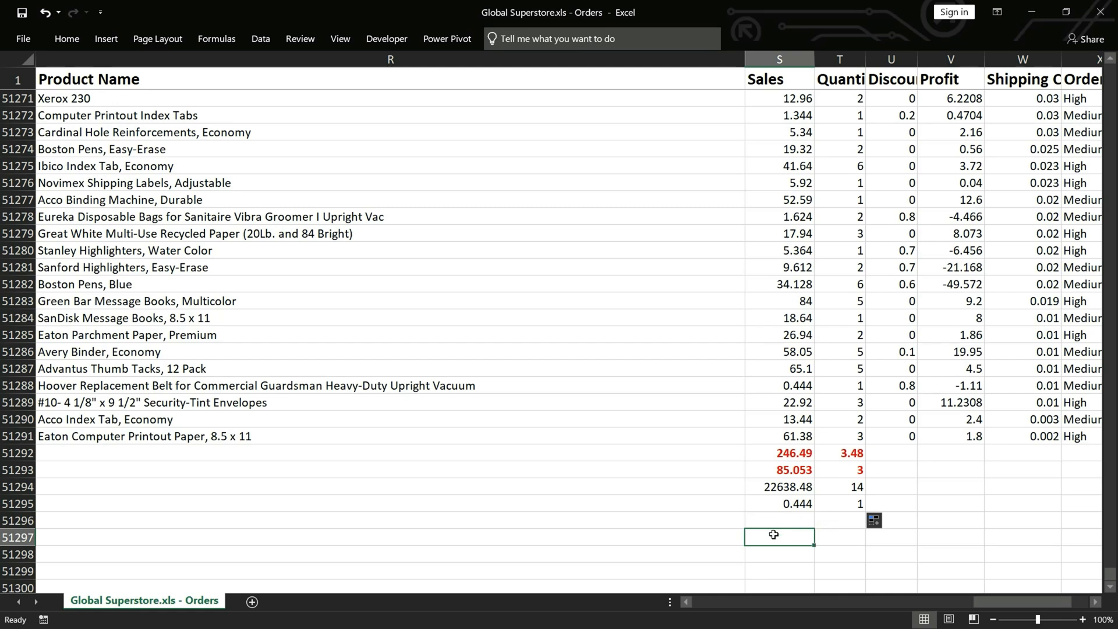
pyautogui.write('=mod')
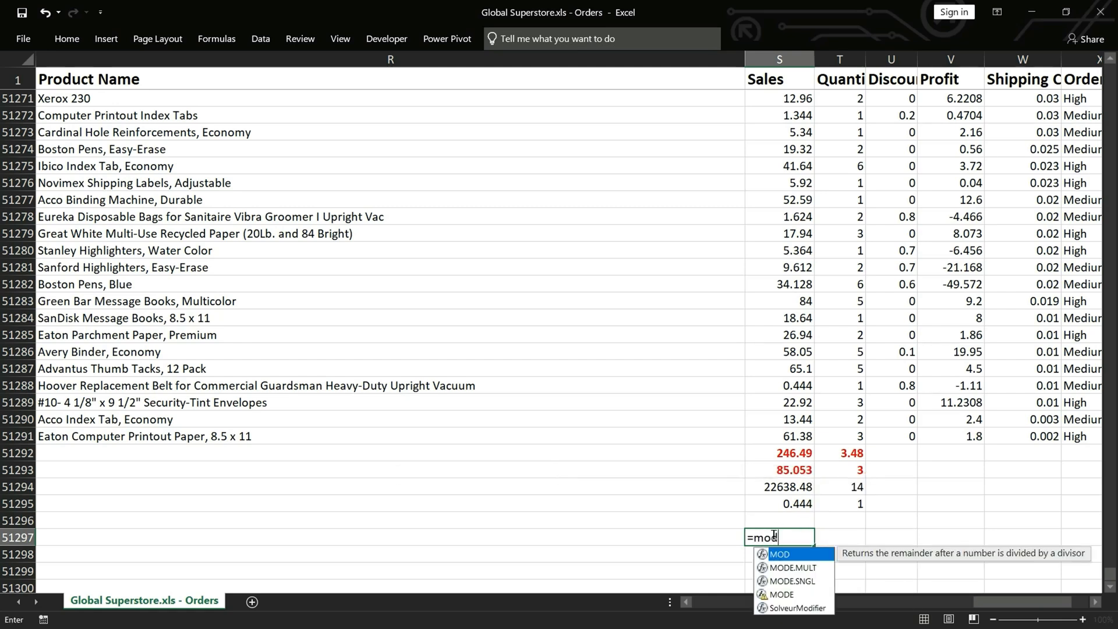
pyautogui.write('e')
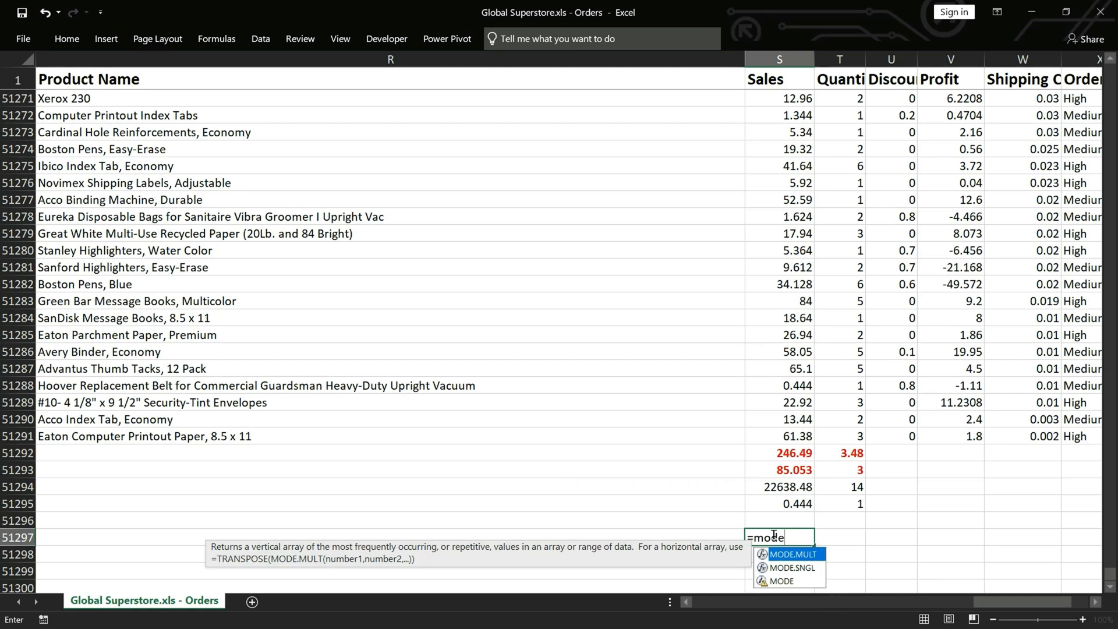
pyautogui.press('Down')
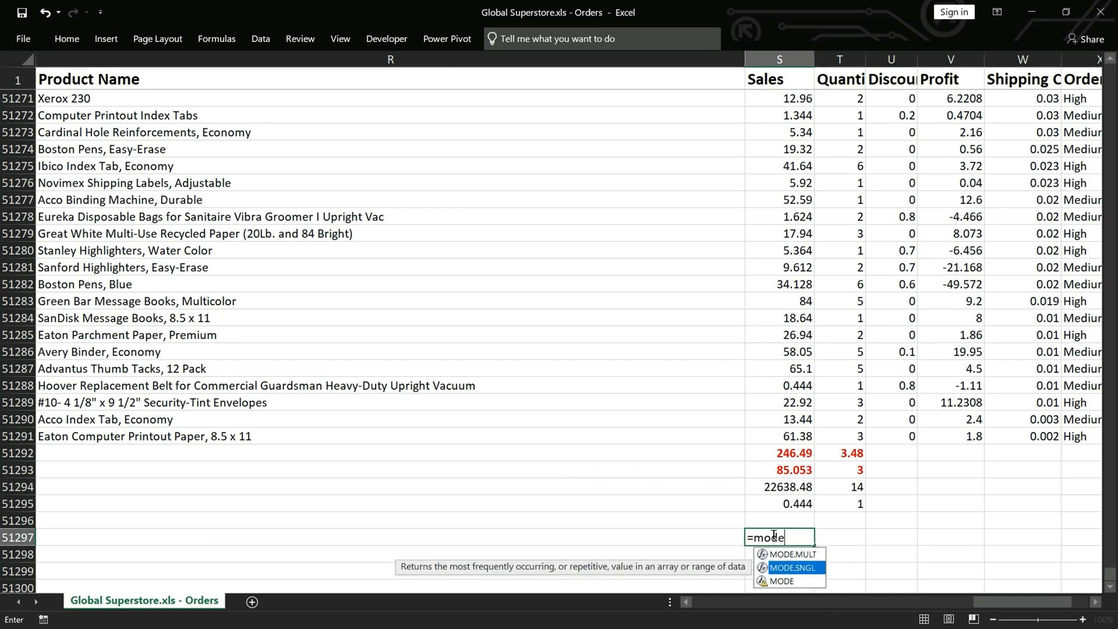
pyautogui.click(774, 535)
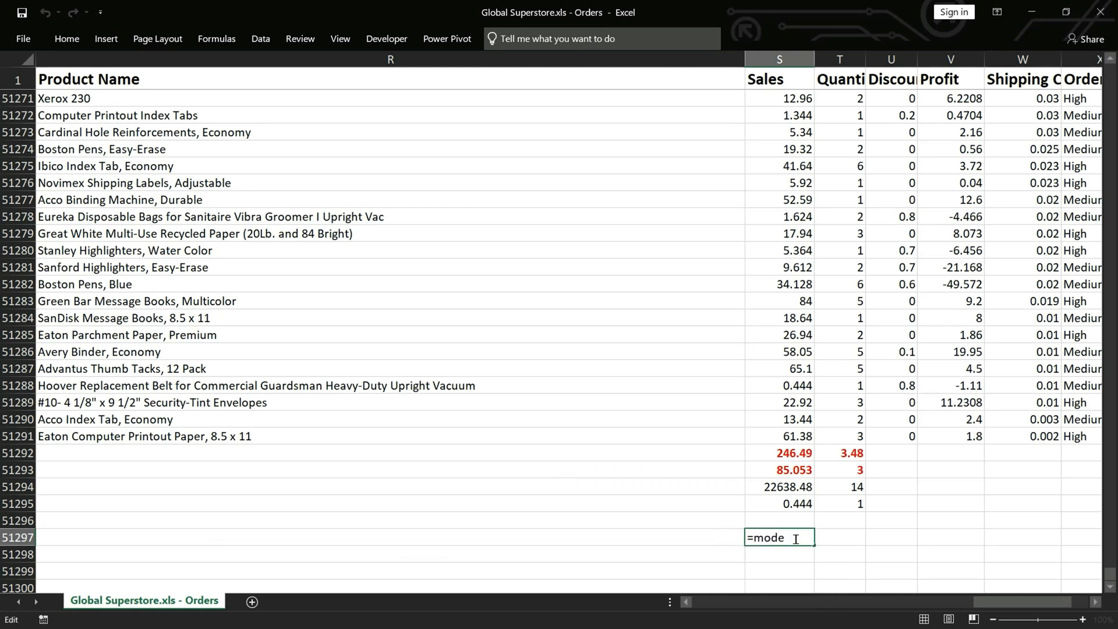
pyautogui.press('BackSpace')
pyautogui.write('e')
pyautogui.press('Down')
pyautogui.press('Tab')
pyautogui.click(783, 437)
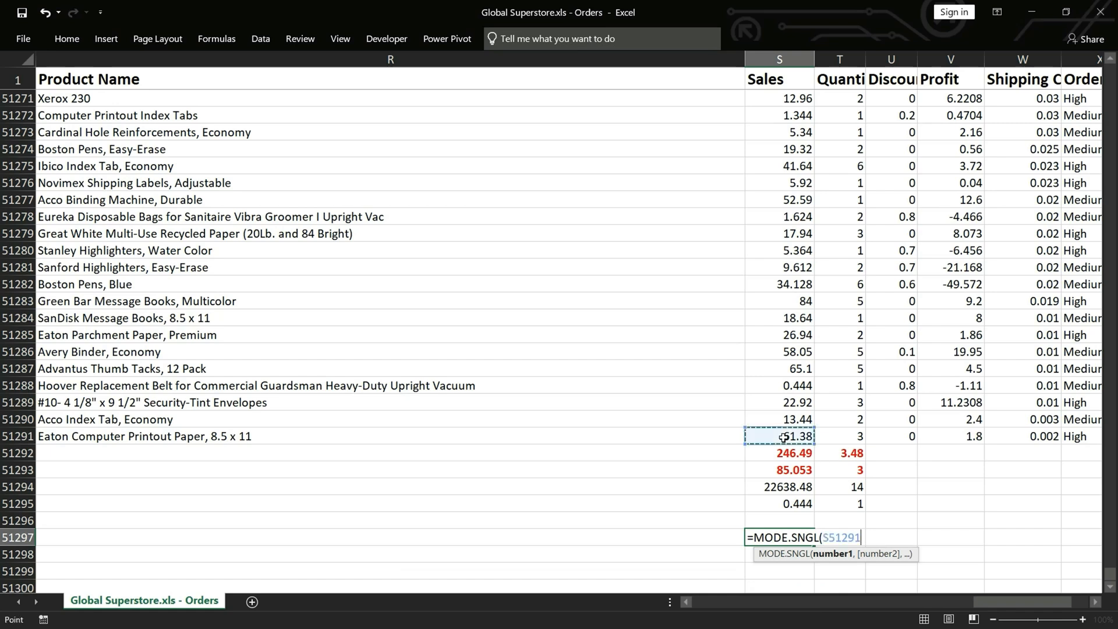
pyautogui.hotkey('ctrl', 'shift', 'Up')
pyautogui.press('Return')
pyautogui.write(')')
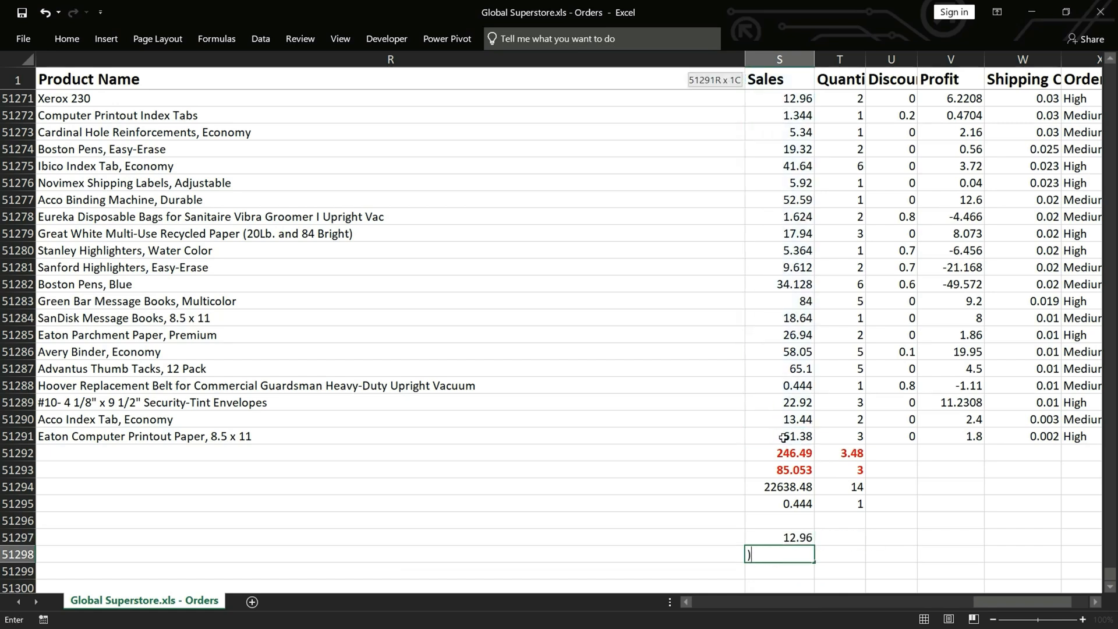
pyautogui.click(791, 539)
pyautogui.moveTo(840, 545); pyautogui.dragTo(842, 542)
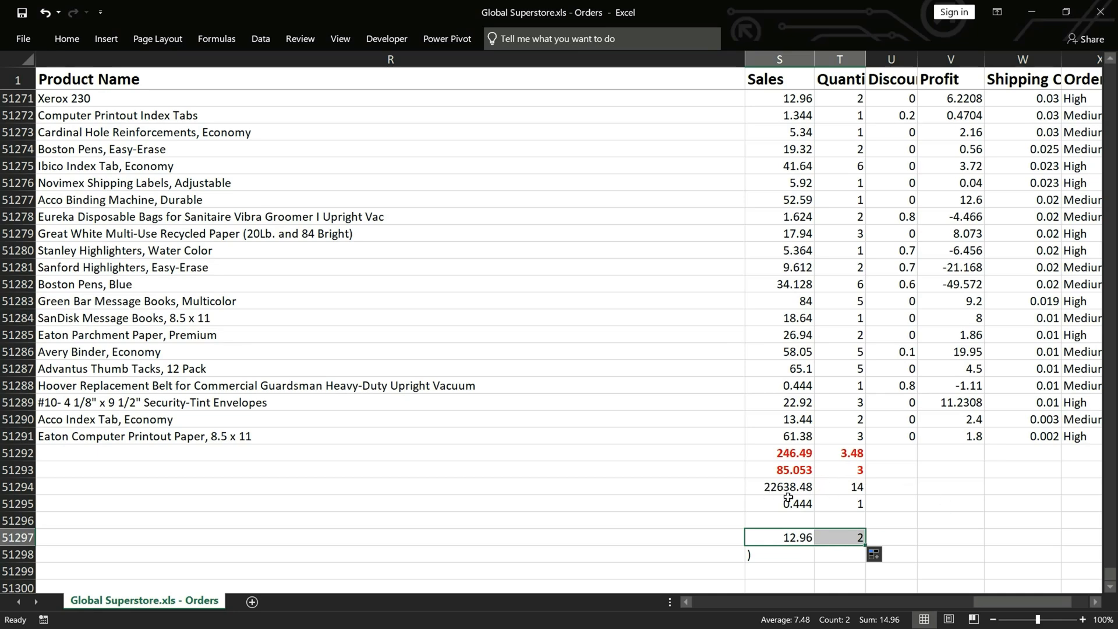
pyautogui.hscroll(4, 975, 525)
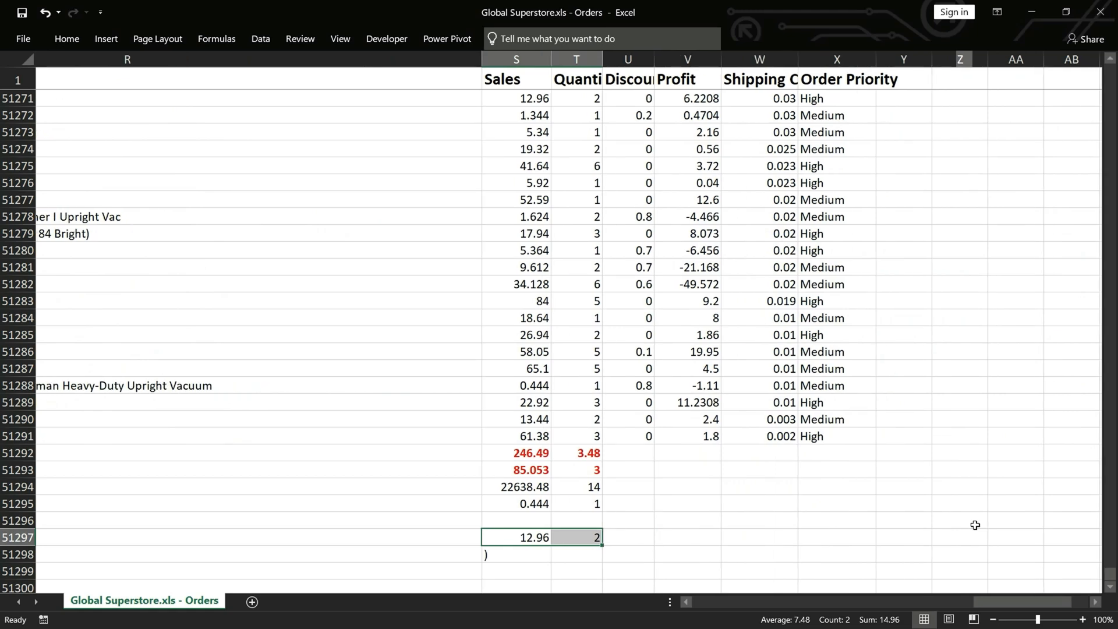
pyautogui.hscroll(-4, 975, 525)
pyautogui.hscroll(2, 898, 483)
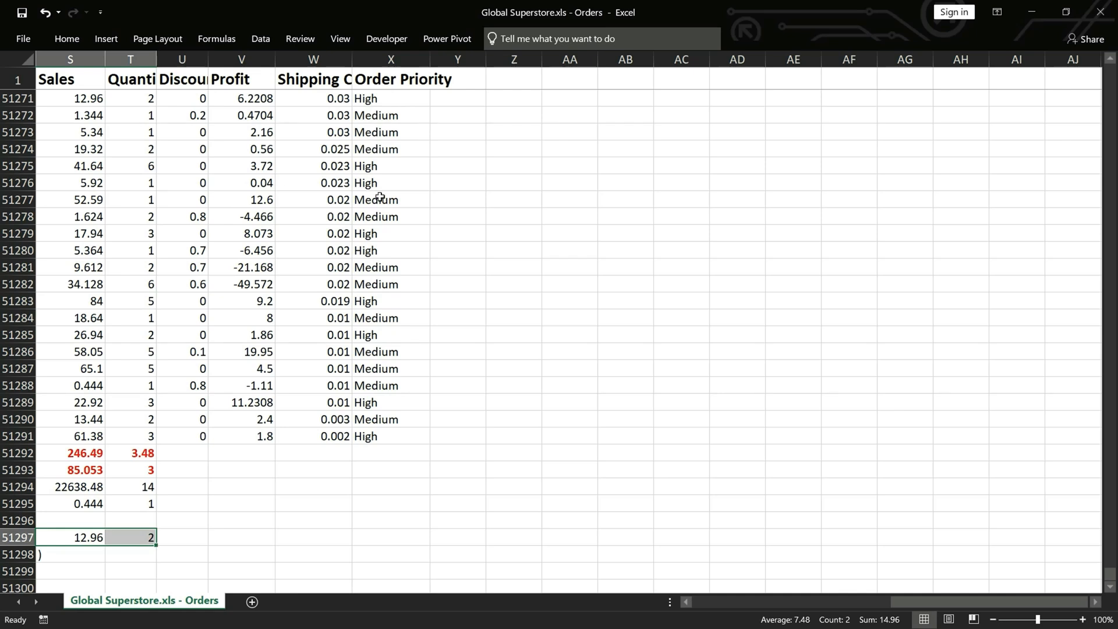
pyautogui.hscroll(-5, 380, 197)
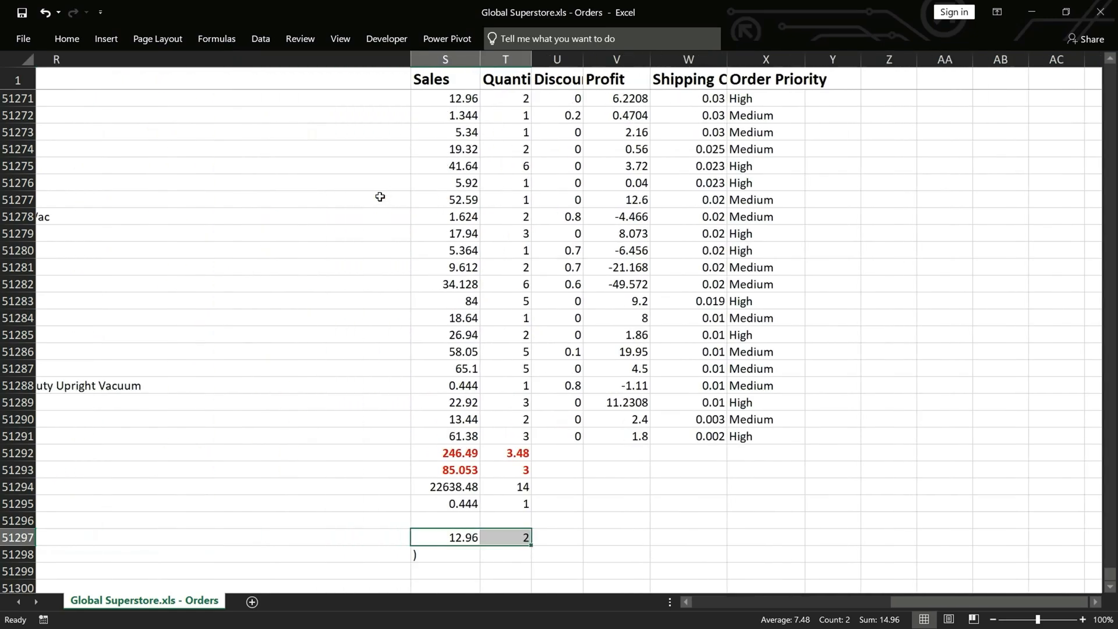
pyautogui.scroll(6, 380, 197)
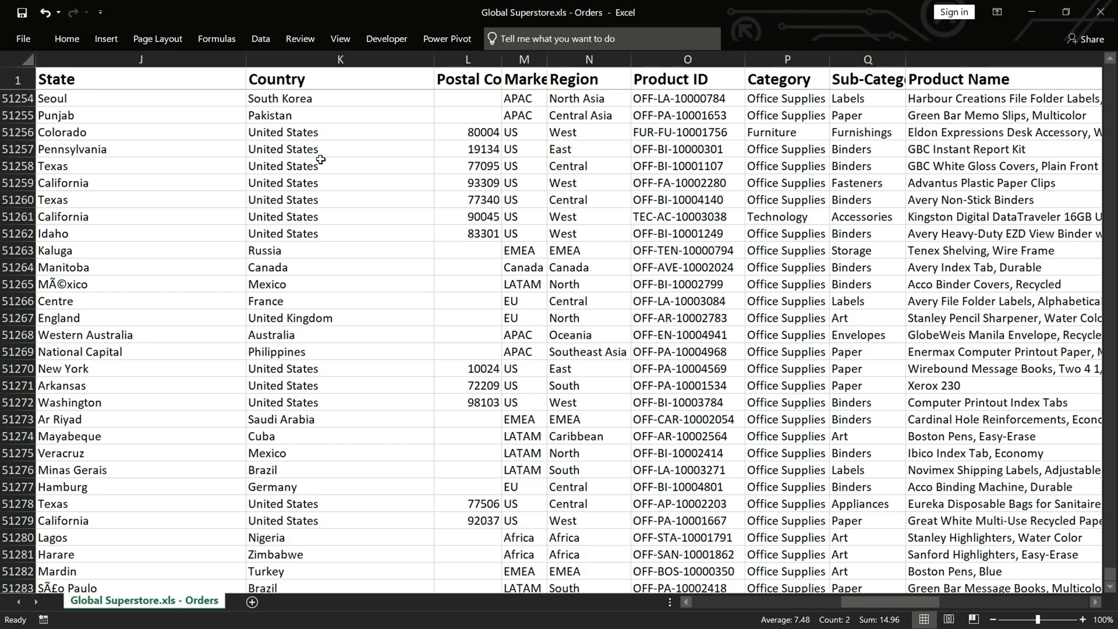
pyautogui.click(113, 44)
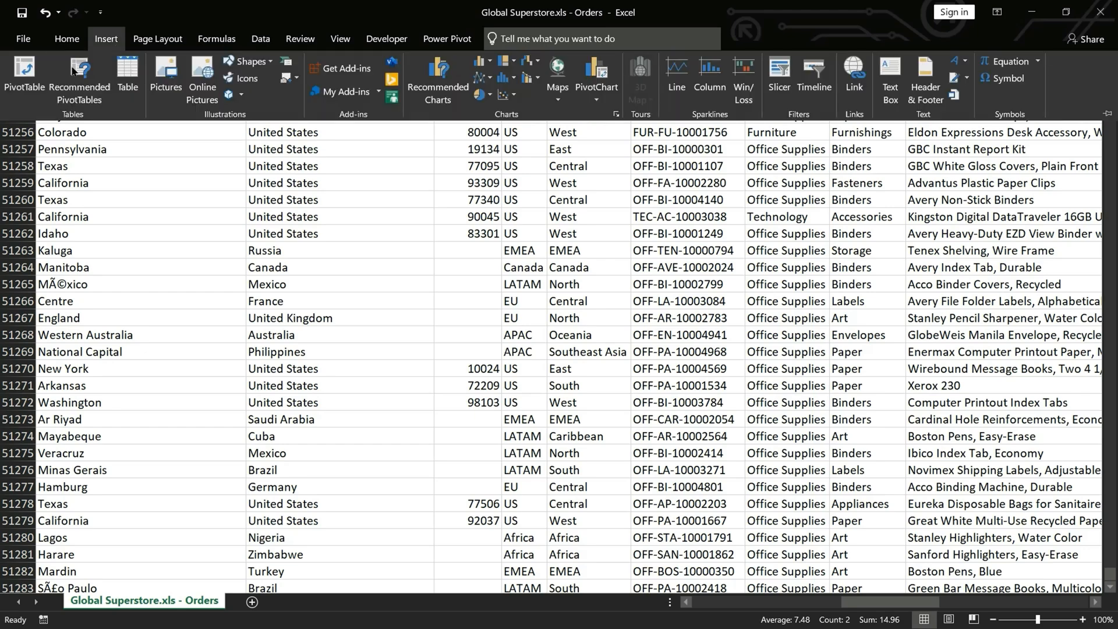
pyautogui.click(34, 83)
pyautogui.press('Escape')
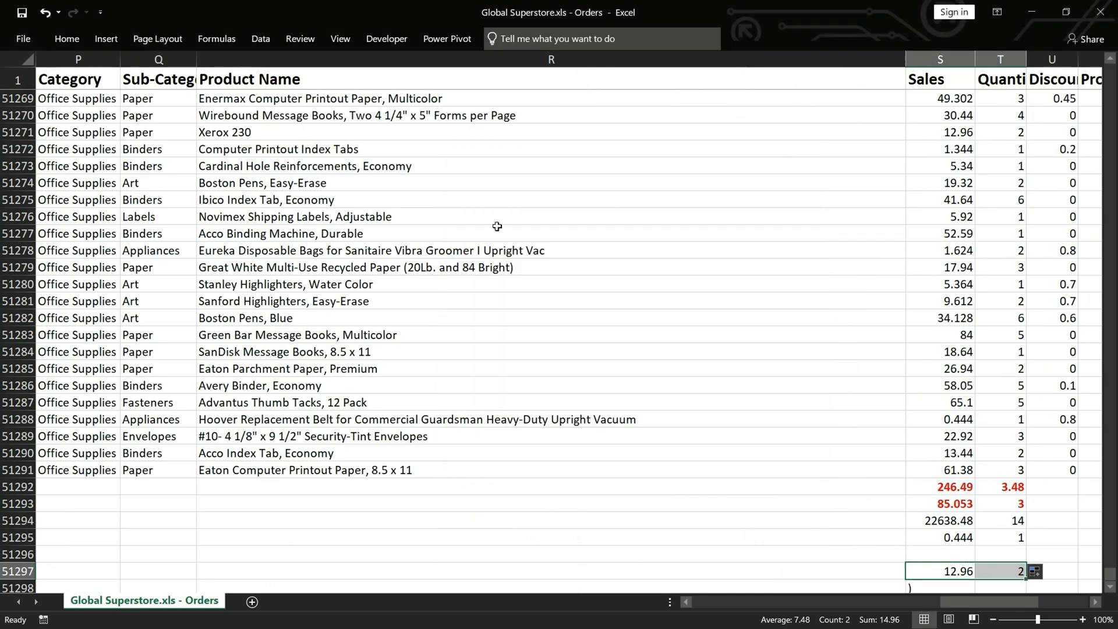
# Create a PivotTable on a new worksheet from the Orders data range A1:X51295
pyautogui.click(410, 252)
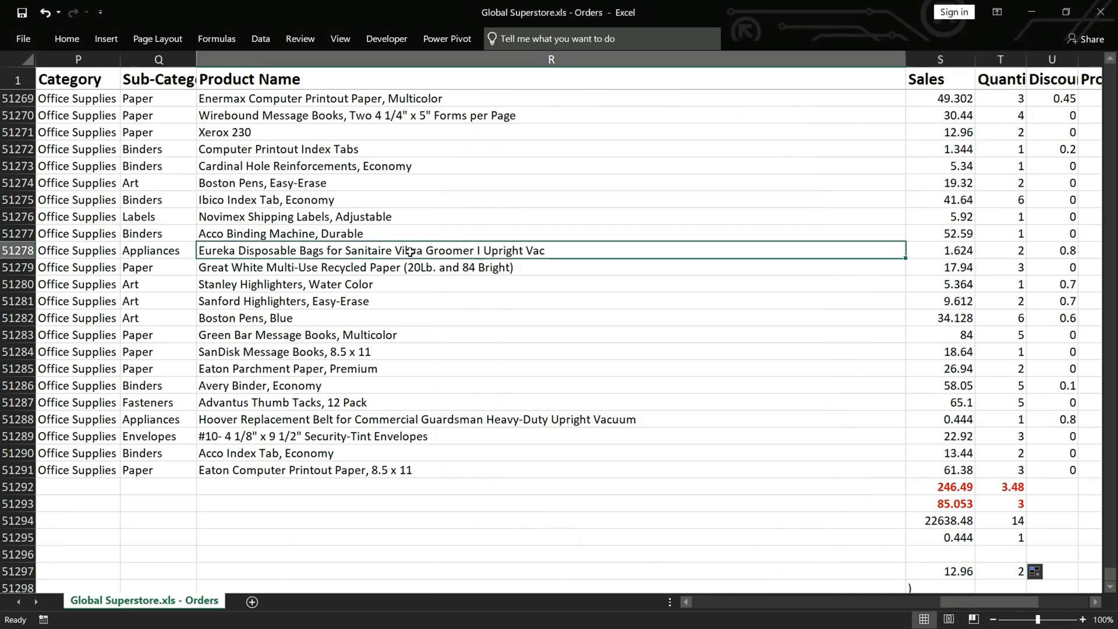
pyautogui.hotkey('ctrl', 'a')
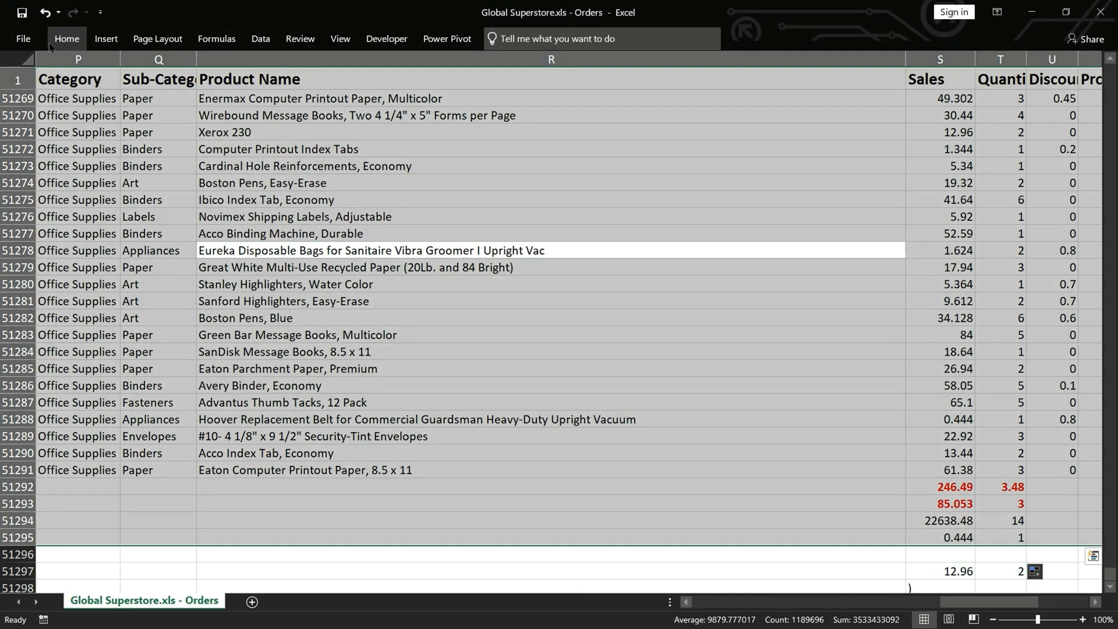
pyautogui.click(106, 40)
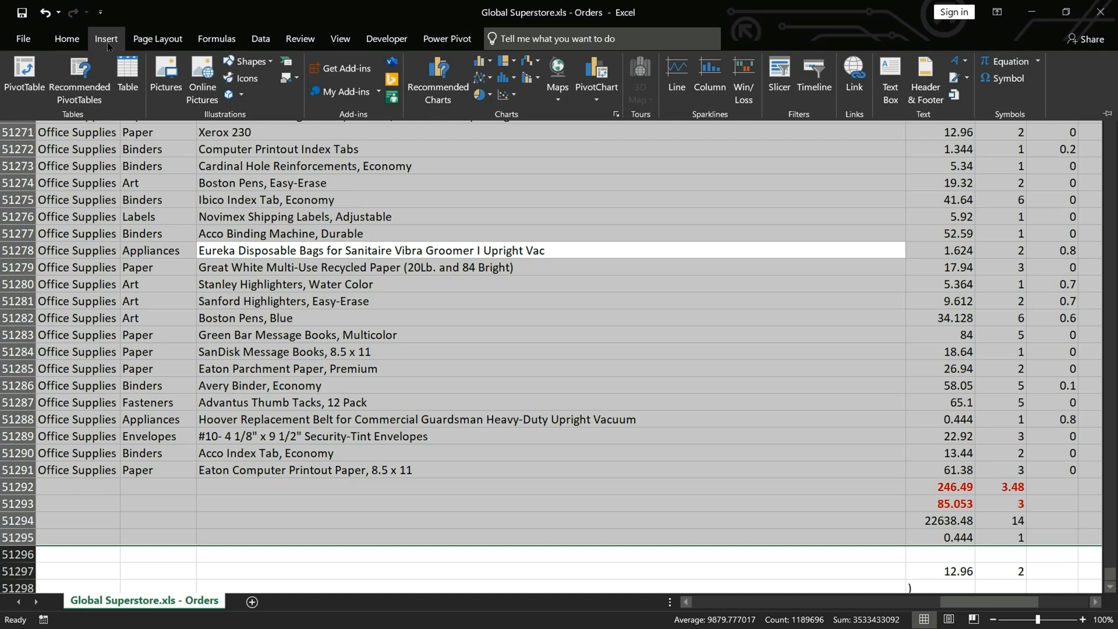
pyautogui.click(24, 76)
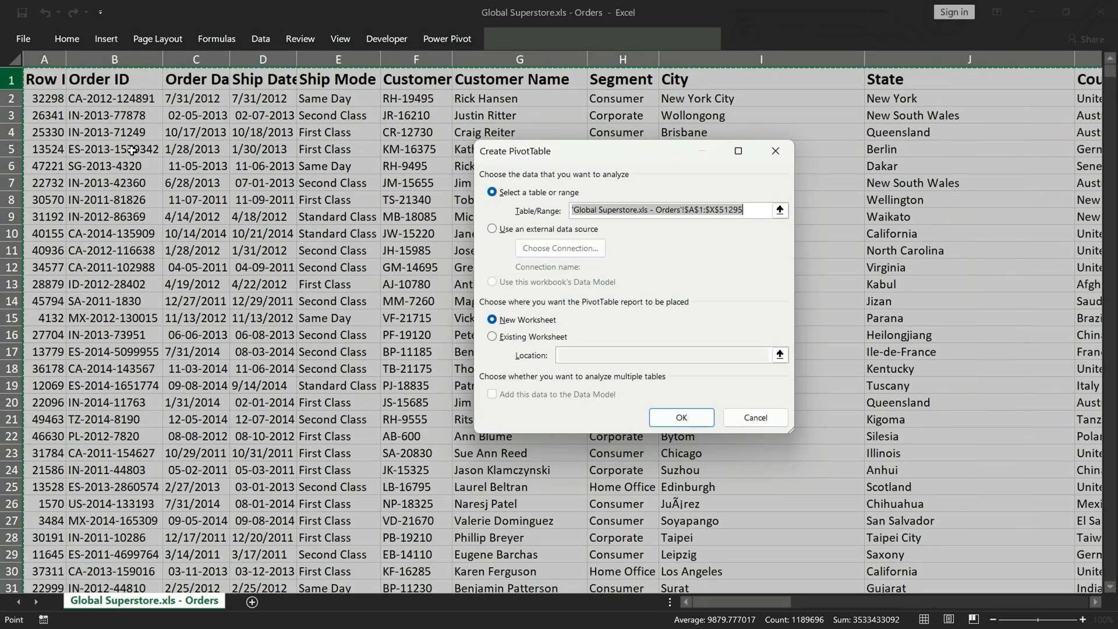
pyautogui.click(682, 418)
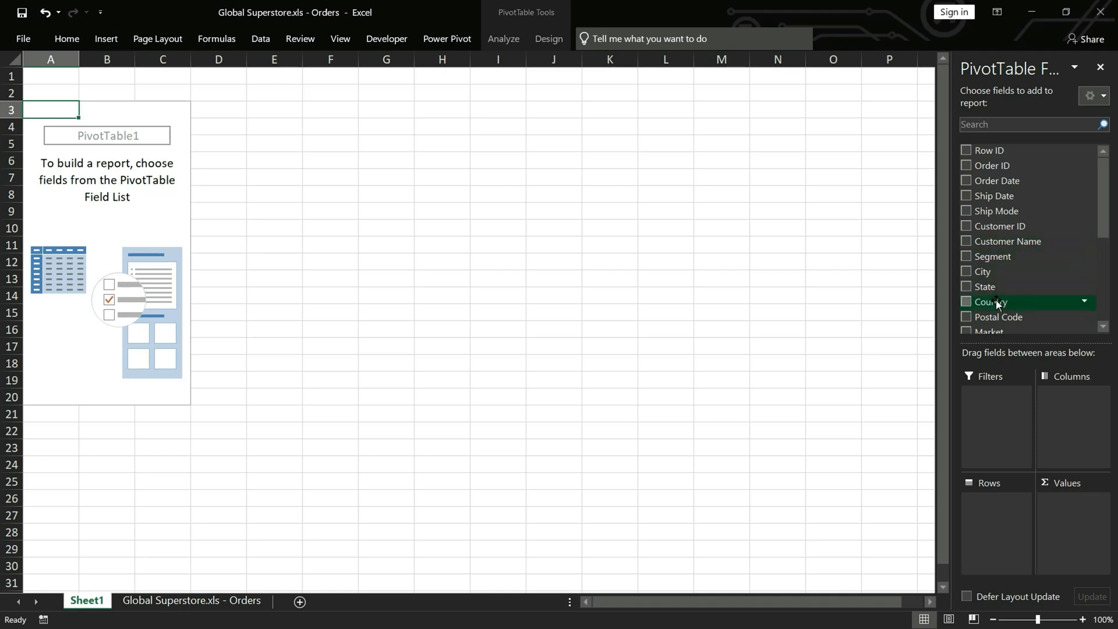
# Add Country to the pivot rows and Row ID to the values, summarizing Row ID by Count
pyautogui.moveTo(998, 304); pyautogui.dragTo(993, 507)
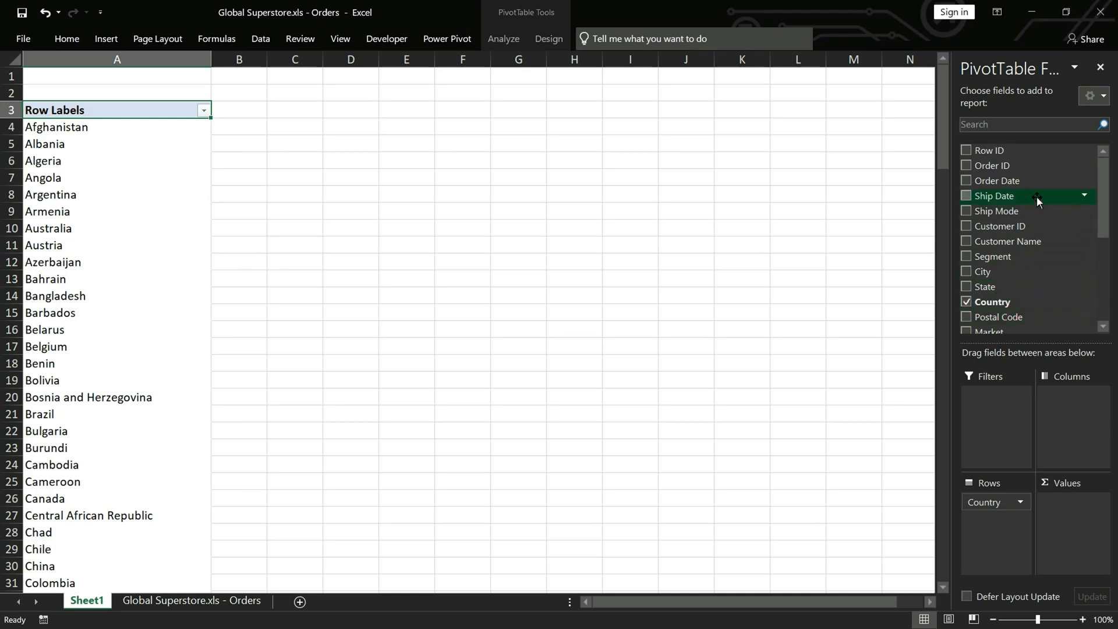
pyautogui.moveTo(999, 154); pyautogui.dragTo(1072, 517)
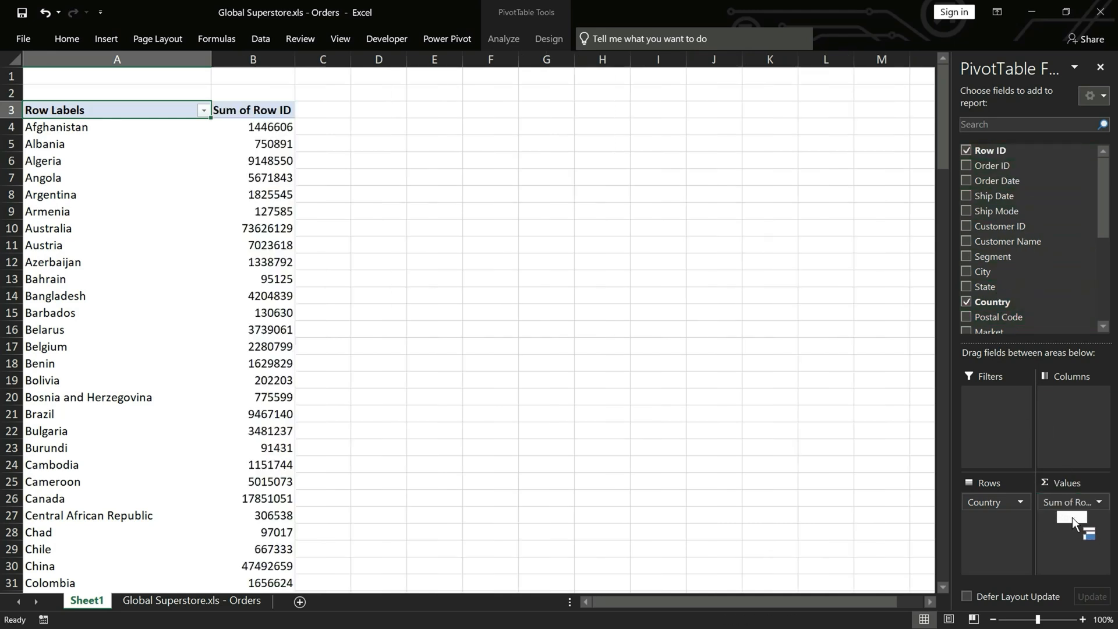
pyautogui.click(1100, 503)
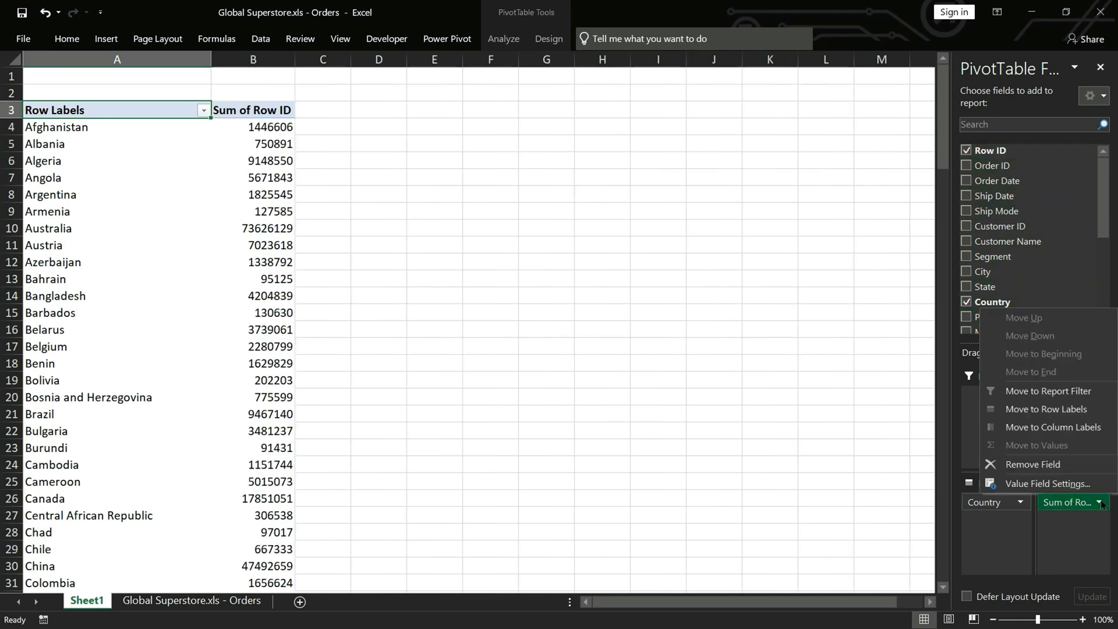
pyautogui.click(1049, 484)
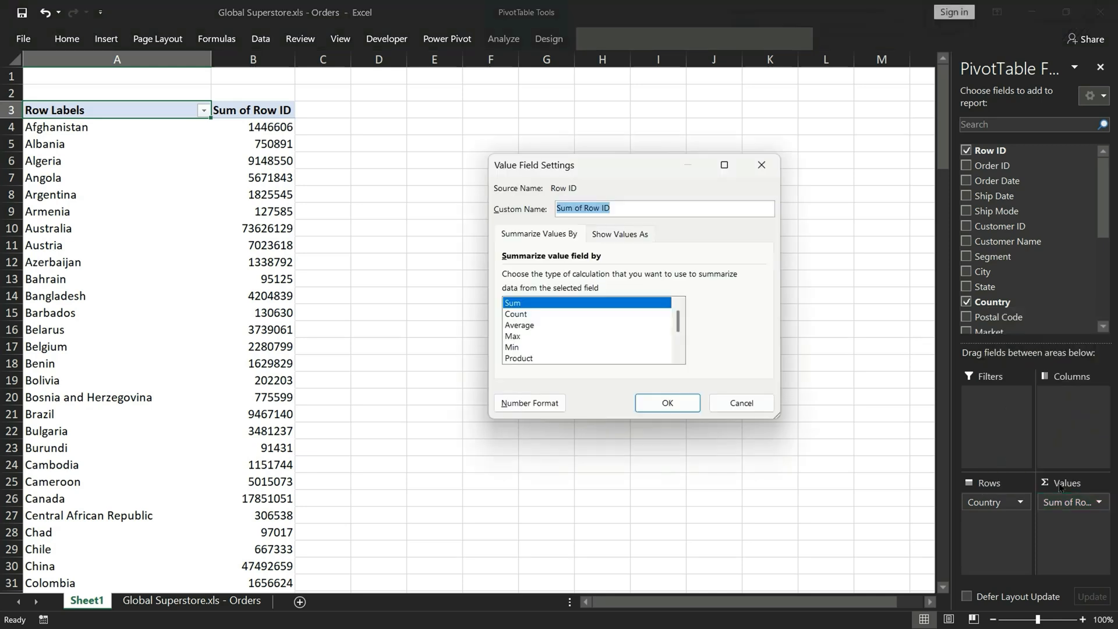
pyautogui.click(526, 315)
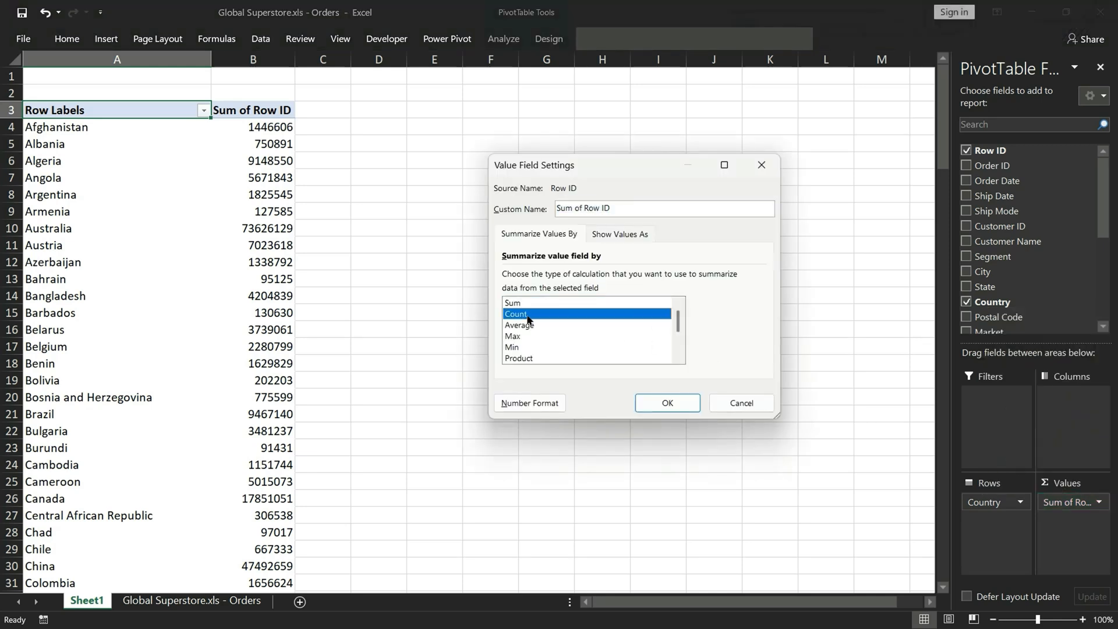
pyautogui.click(669, 407)
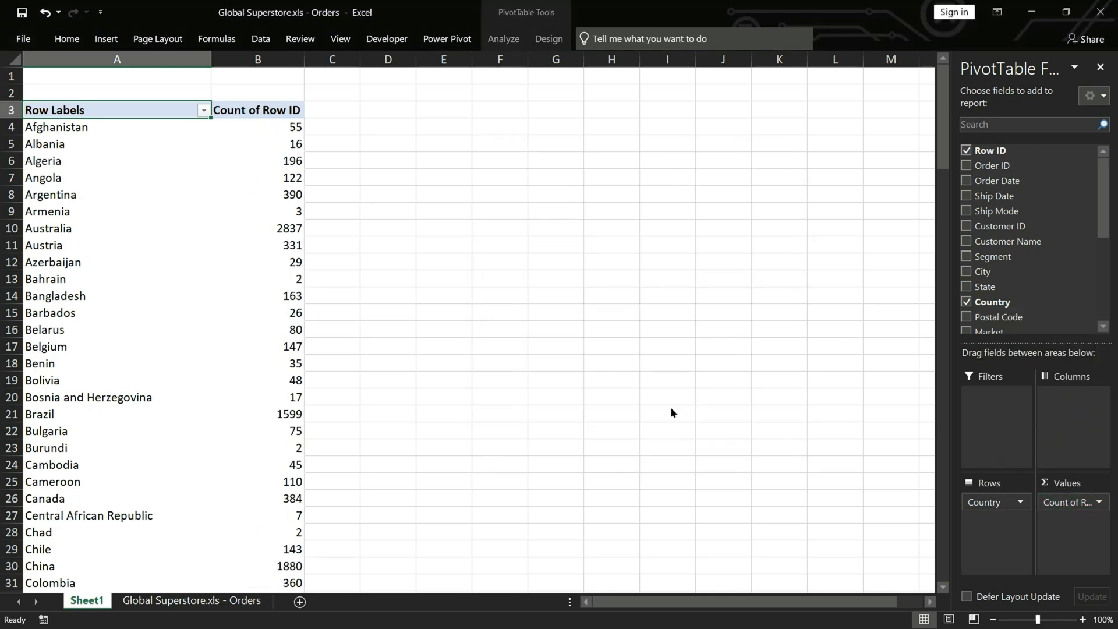
# Sort the pivot table's countries by Count of Row ID from largest to smallest
pyautogui.rightClick(277, 110)
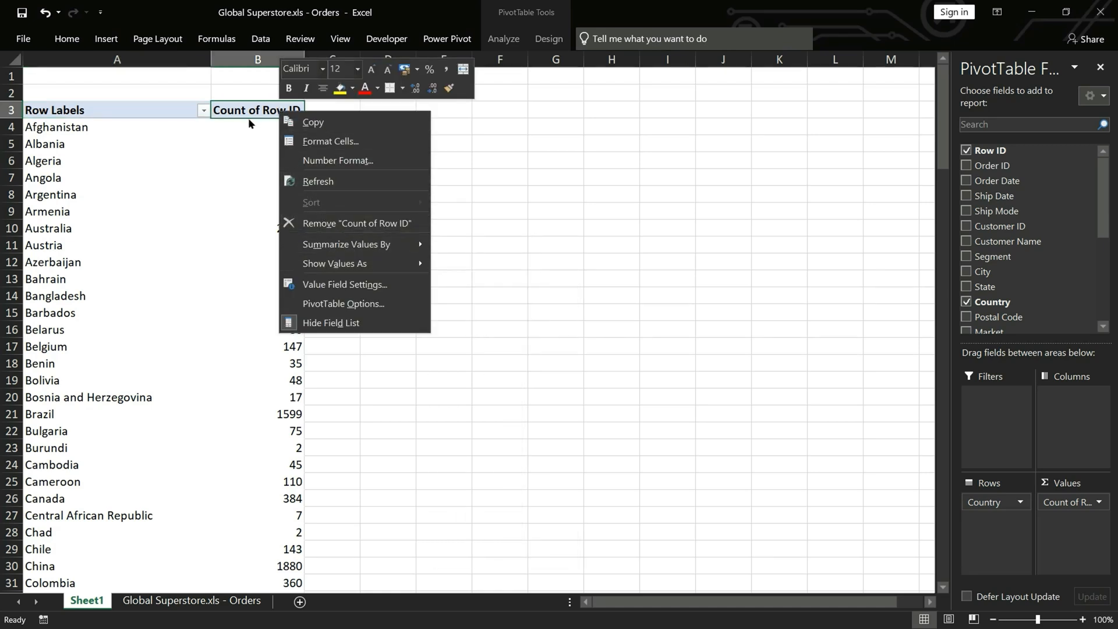
pyautogui.press('Escape')
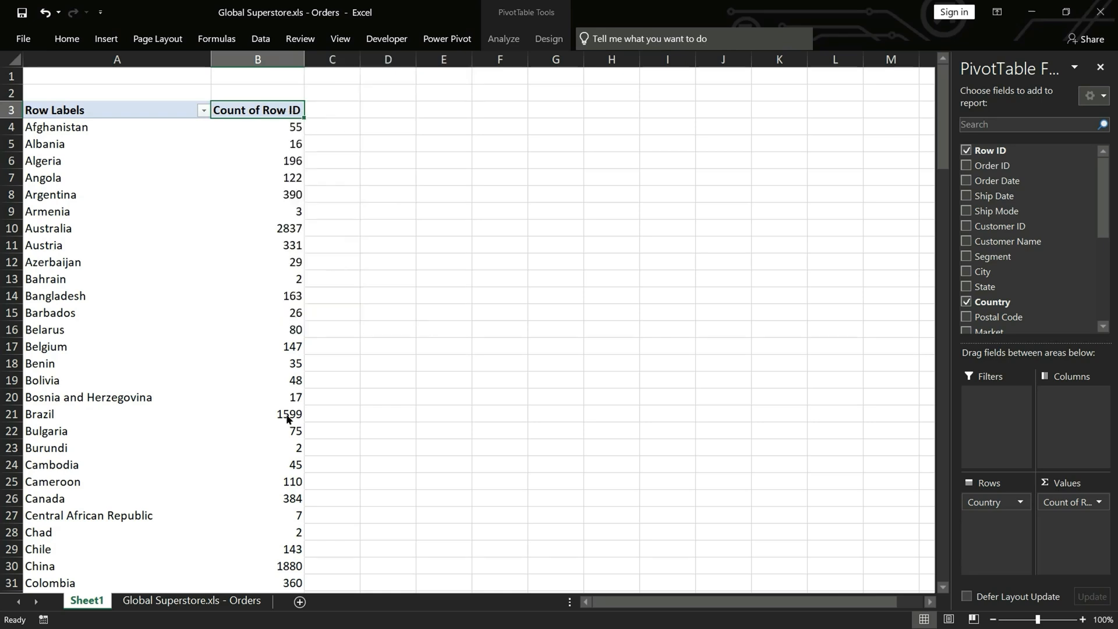
pyautogui.rightClick(287, 419)
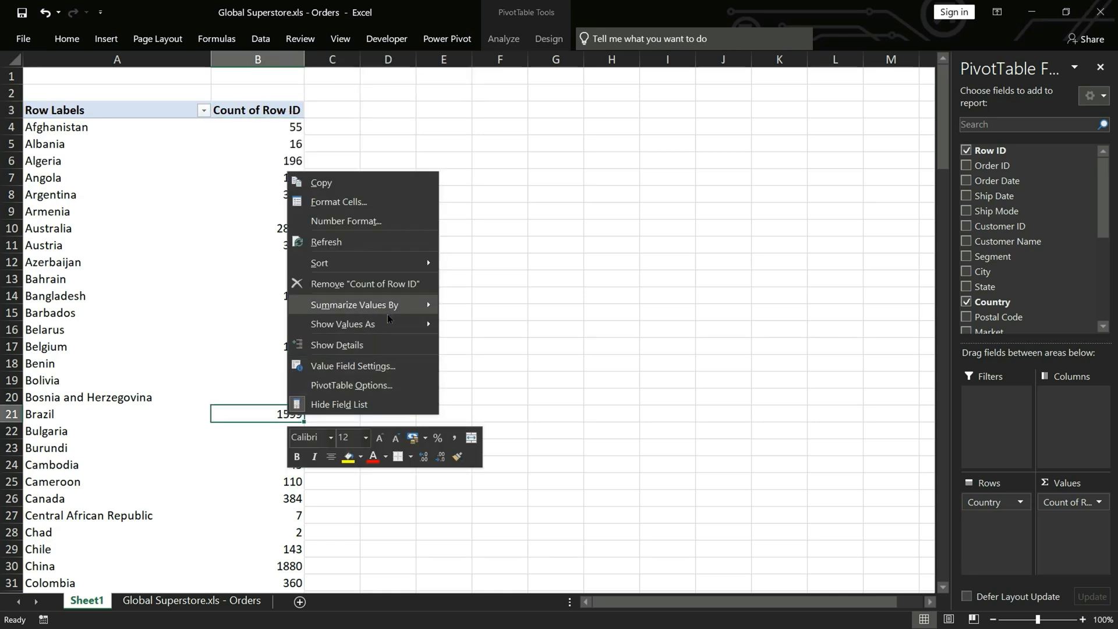
pyautogui.moveTo(420, 264)
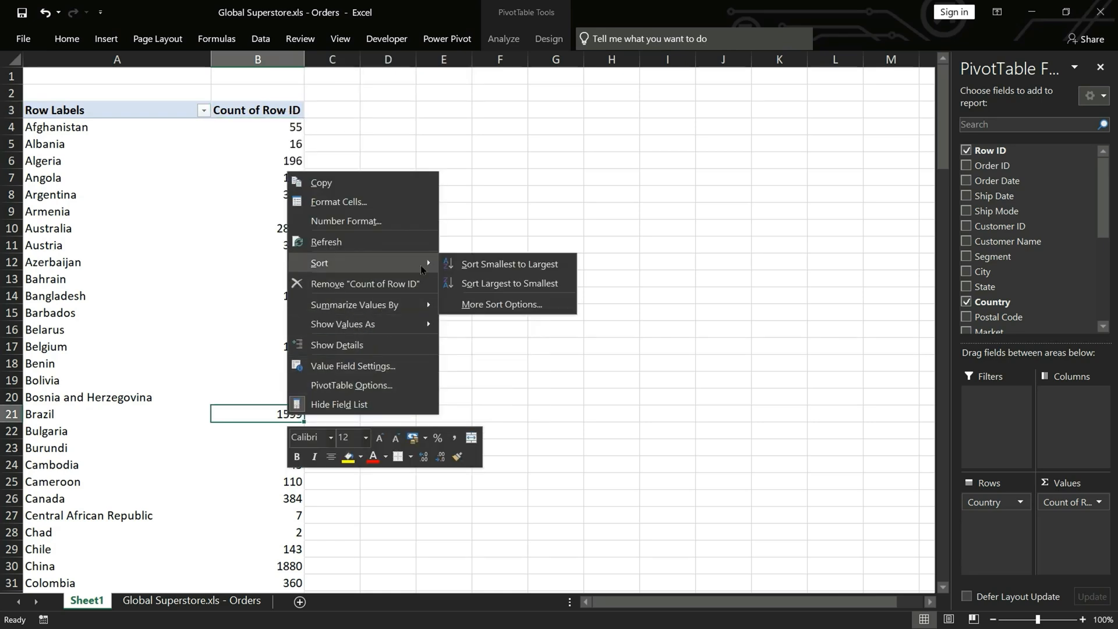
pyautogui.click(527, 283)
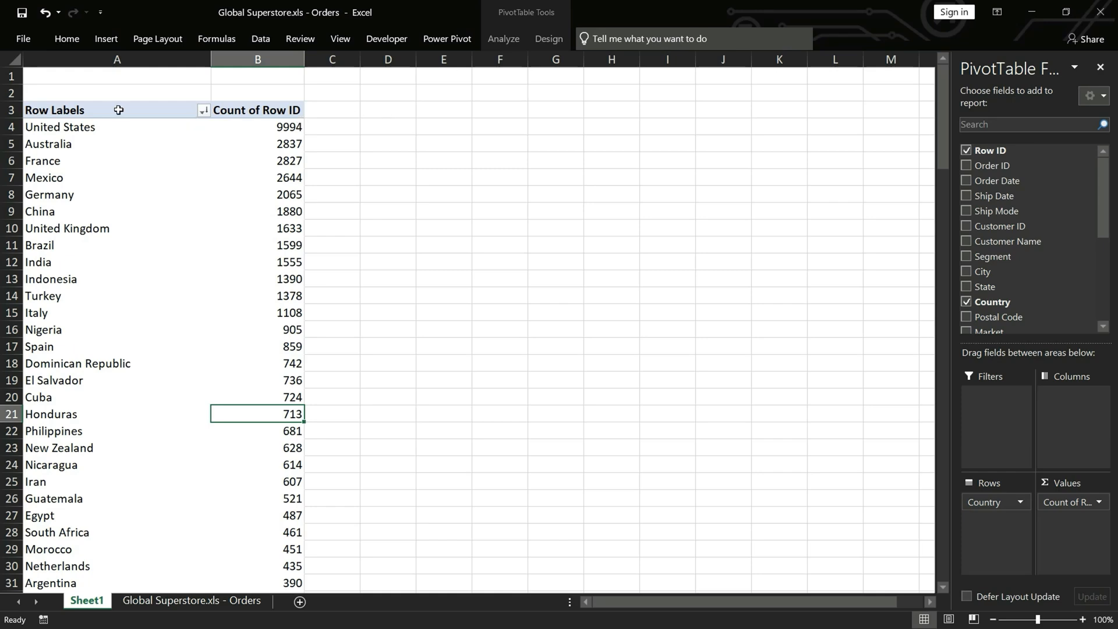
# Copy the whole country pivot table, from its header row through the last row, and paste the copy at D3
pyautogui.click(119, 110)
pyautogui.hotkey('ctrl', 'shift', 'Right')
pyautogui.hotkey('ctrl', 'shift', 'Down')
pyautogui.hotkey('ctrl', 'c')
pyautogui.hotkey('ctrl', 'BackSpace')
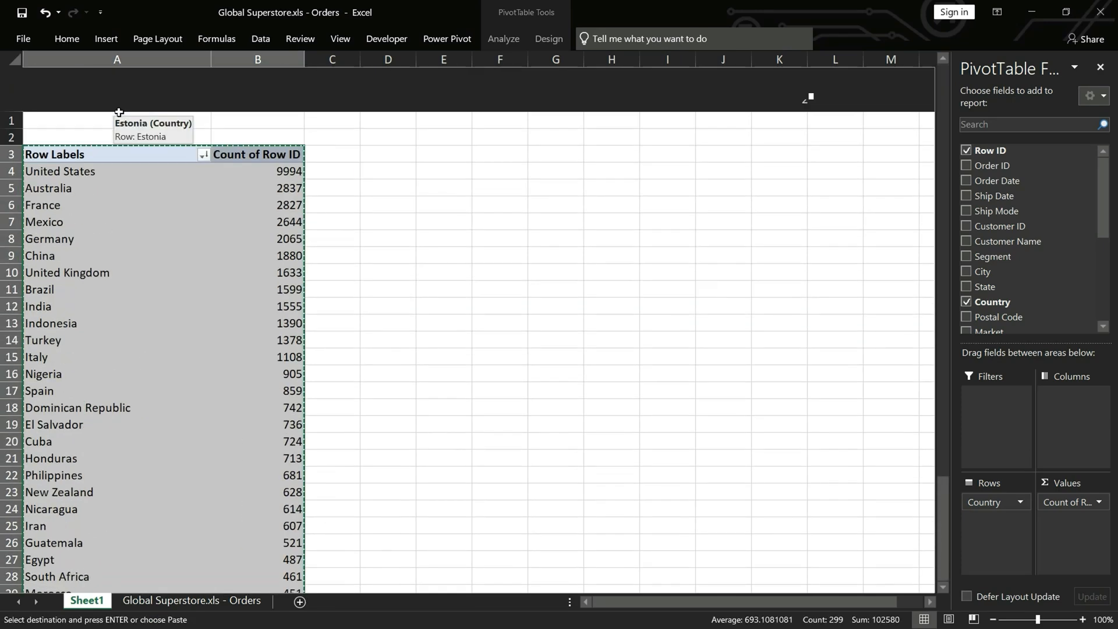
pyautogui.click(388, 111)
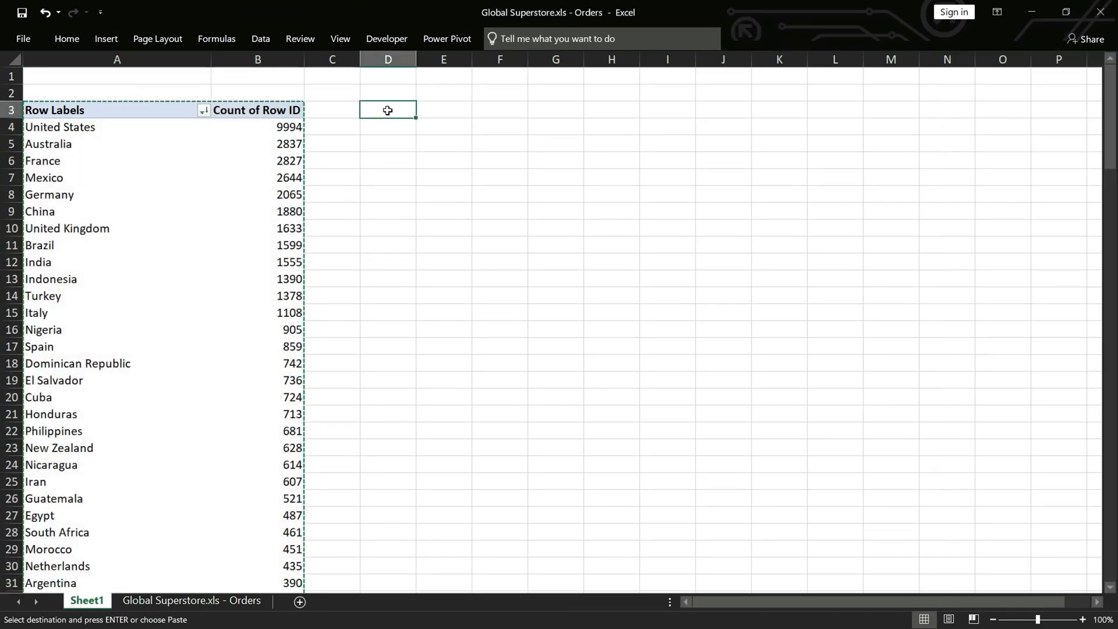
pyautogui.hotkey('ctrl', 'v')
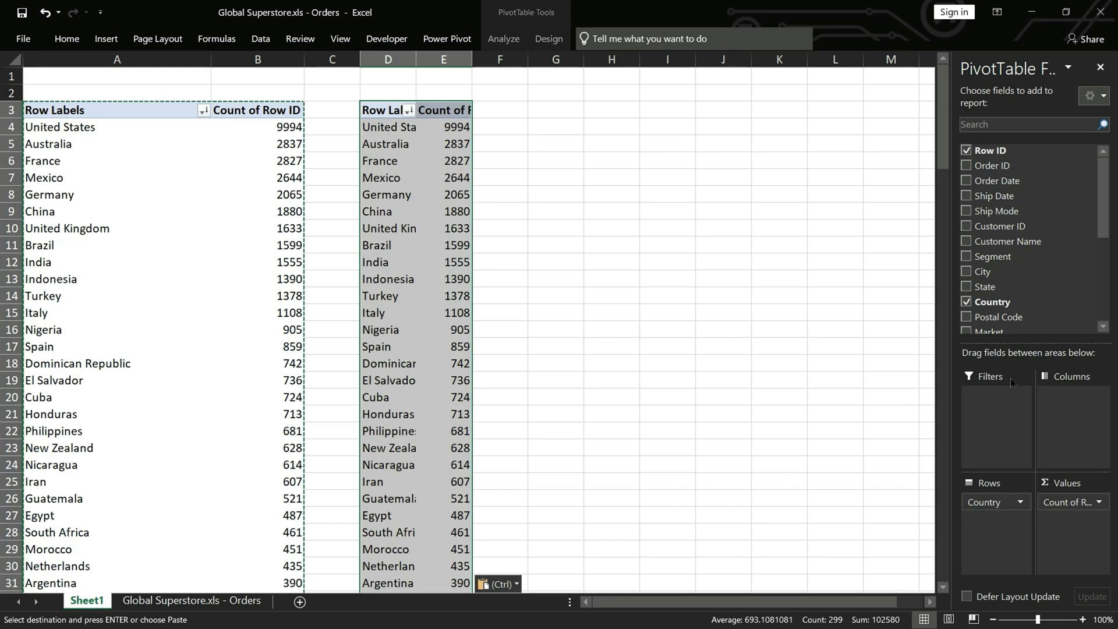
# Replace Country with Order Priority in the rows of the copied pivot table at D3
pyautogui.scroll(-5, 1048, 300)
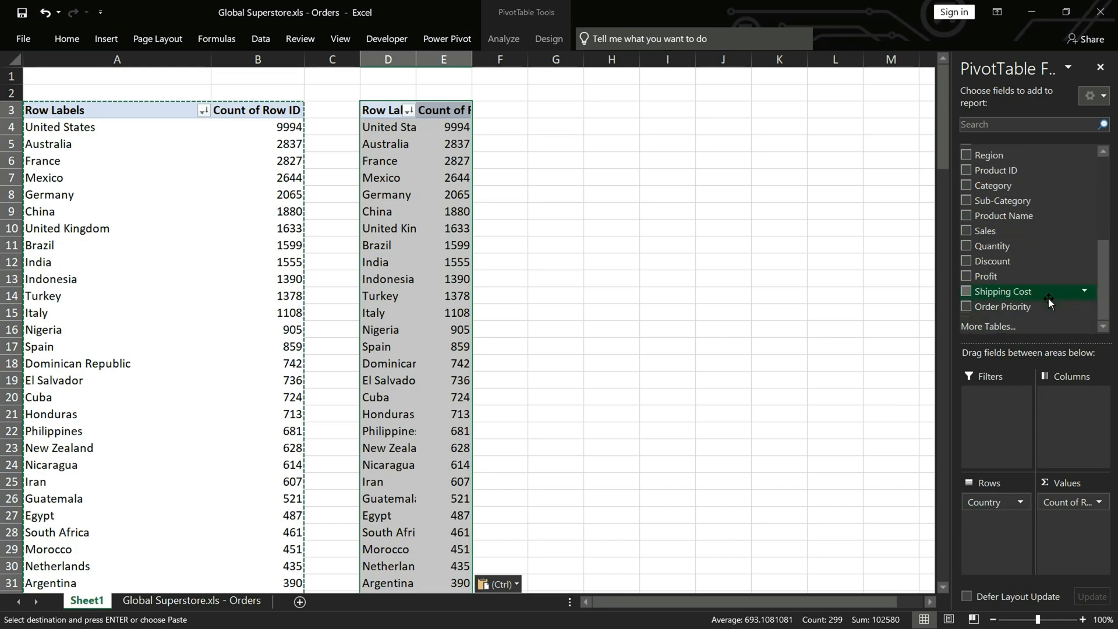
pyautogui.moveTo(997, 303); pyautogui.dragTo(832, 462)
# Sort the order priorities in the second pivot table by Count of Row ID from largest to smallest
pyautogui.click(516, 140)
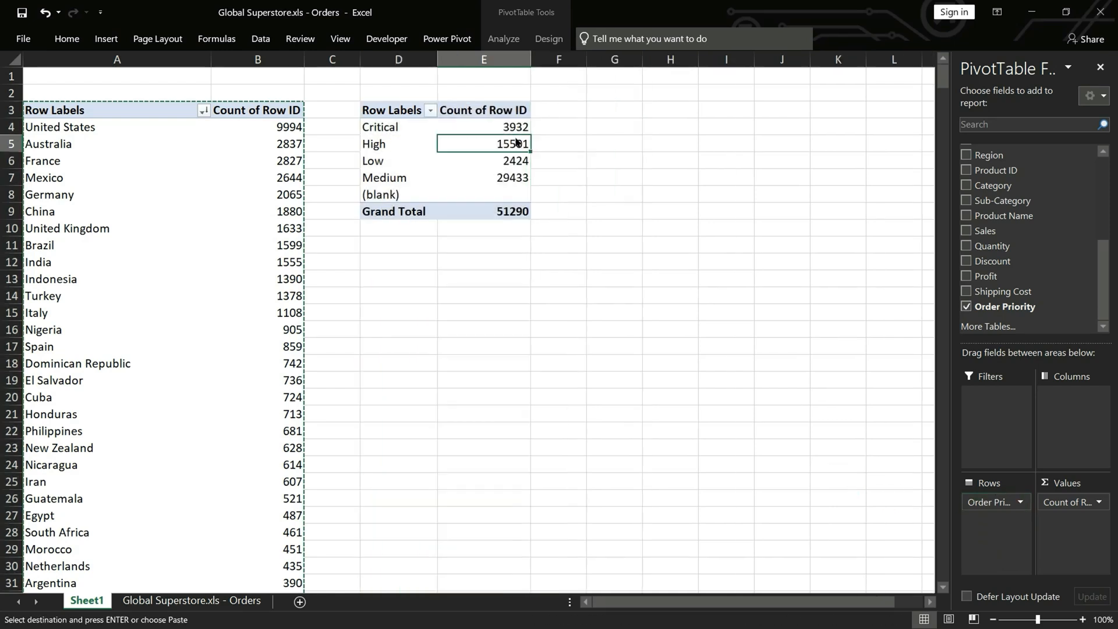
pyautogui.click(640, 247)
pyautogui.rightClick(515, 167)
pyautogui.moveTo(631, 251)
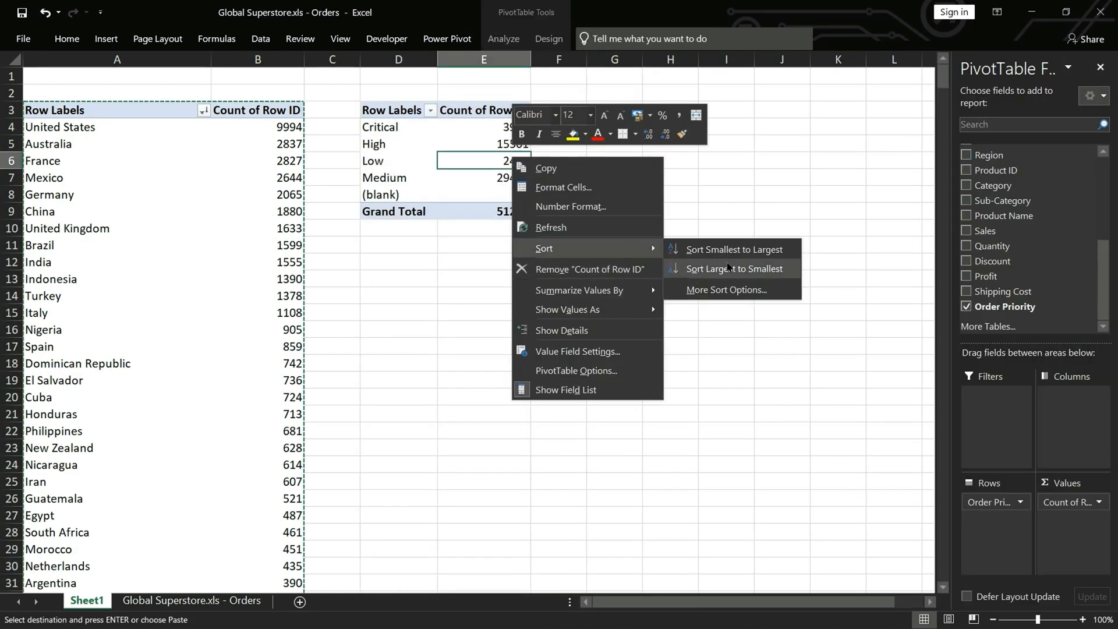
pyautogui.click(724, 272)
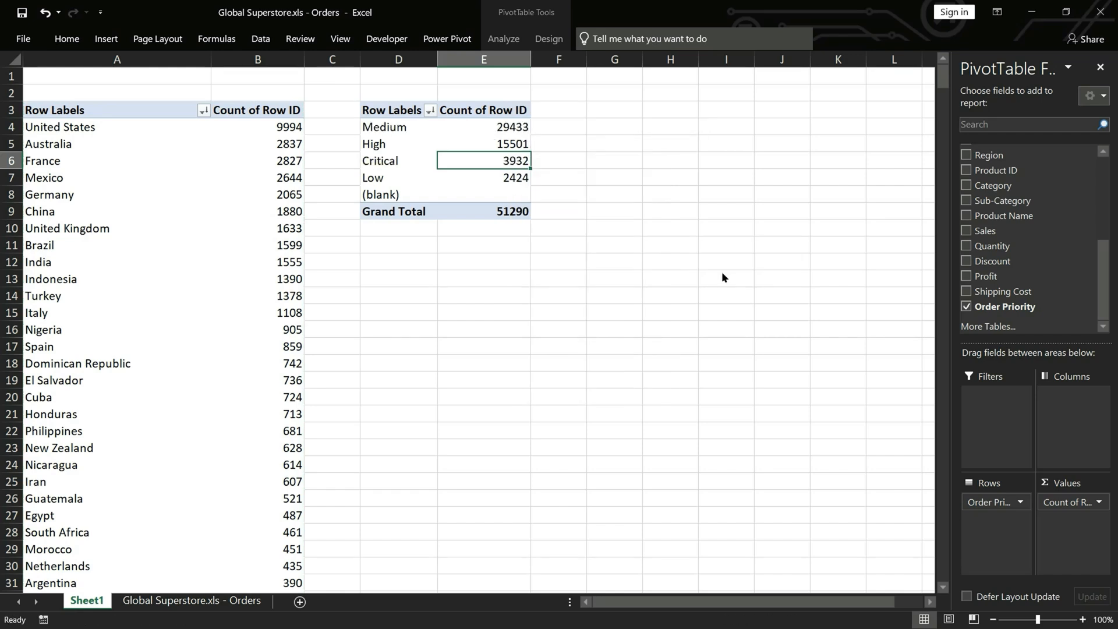